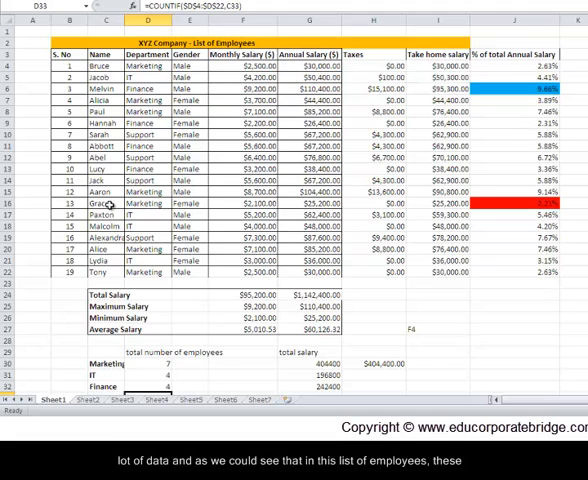
Review the employee list and the department summary counts on Sheet1.
click(103, 67)
click(142, 67)
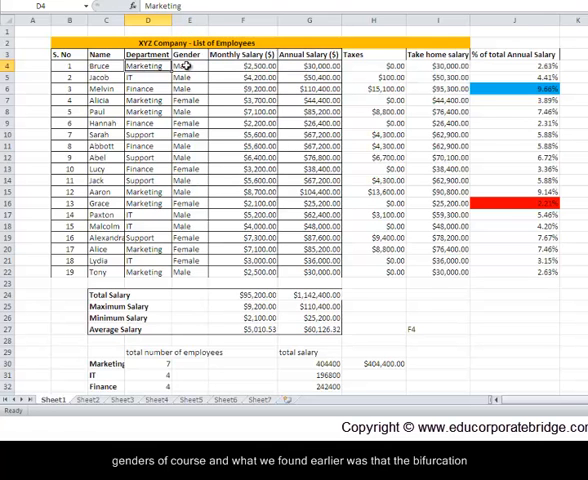
scroll(186, 66, down, 3)
scroll(186, 66, down, 3)
scroll(186, 66, down, 3)
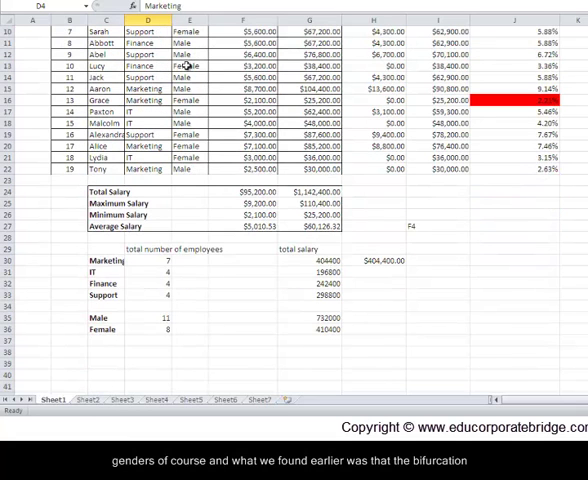
click(106, 261)
click(106, 283)
click(110, 306)
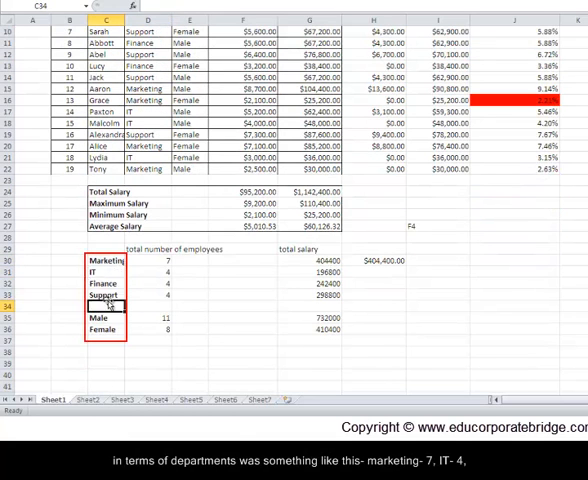
click(106, 283)
click(106, 261)
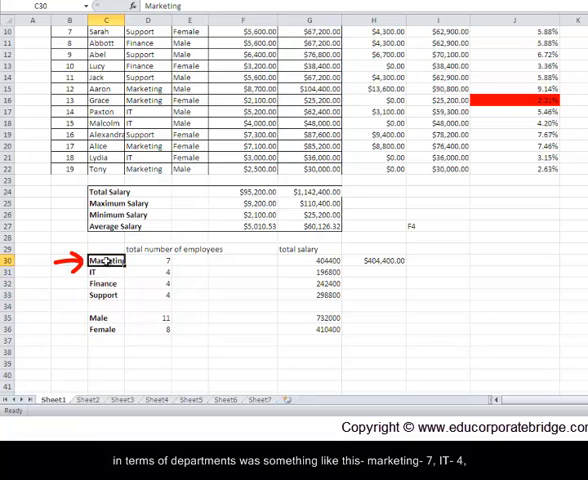
click(154, 262)
click(106, 272)
click(154, 272)
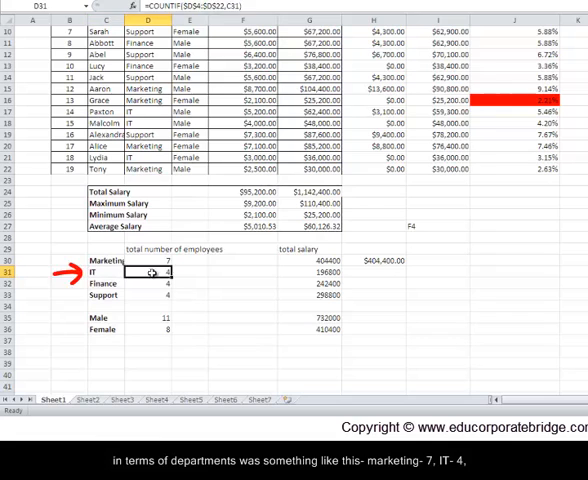
click(106, 284)
click(154, 284)
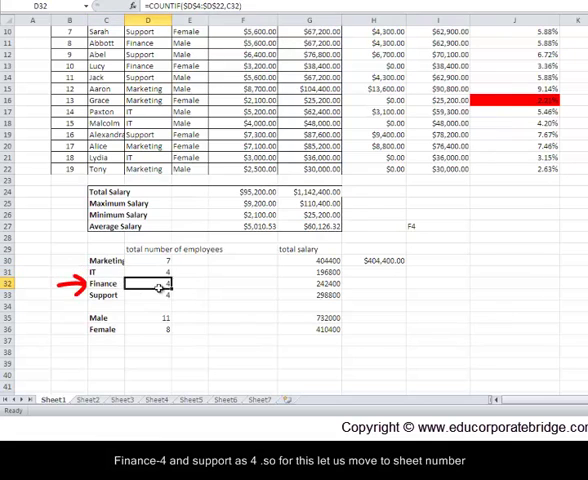
click(104, 296)
click(154, 296)
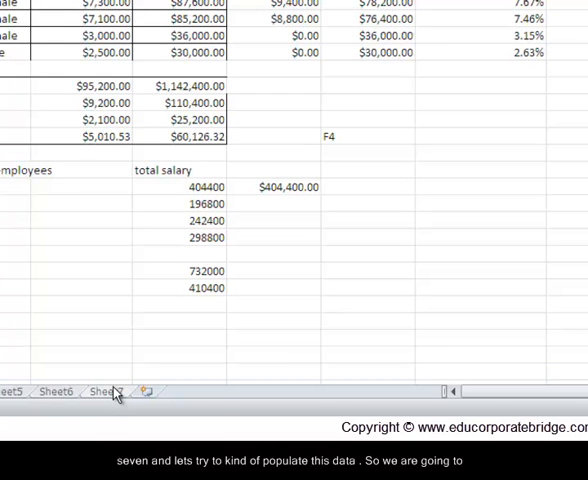
Enter the heading 'Charts' in cell A1 of the blank Sheet7.
click(105, 391)
text(Charts)
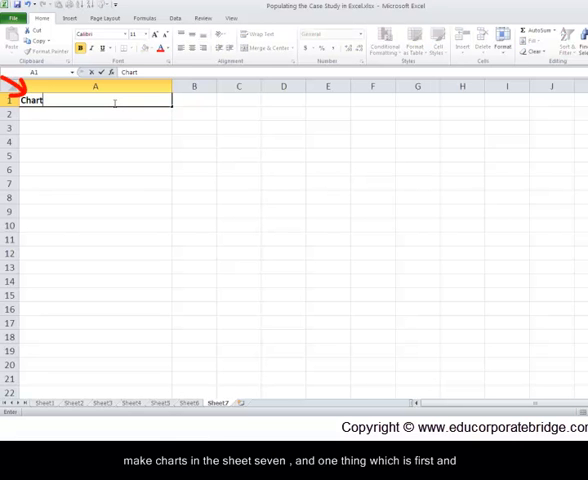
key(Return)
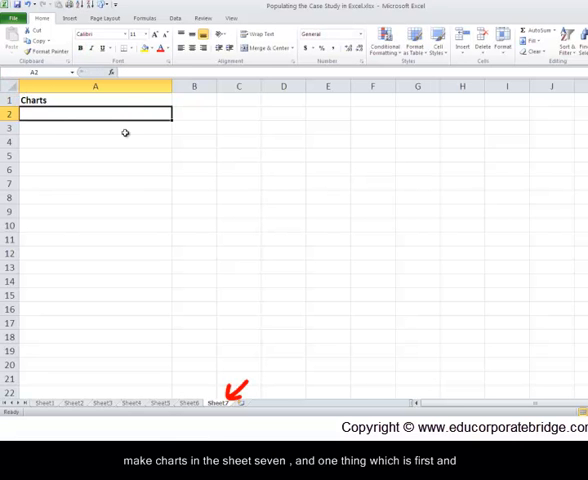
click(125, 132)
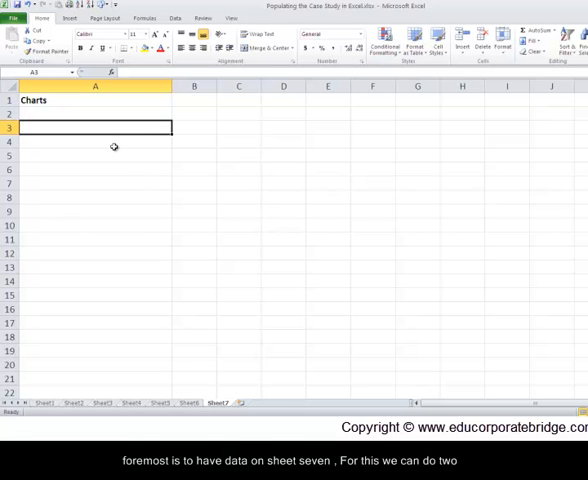
text(Marketing)
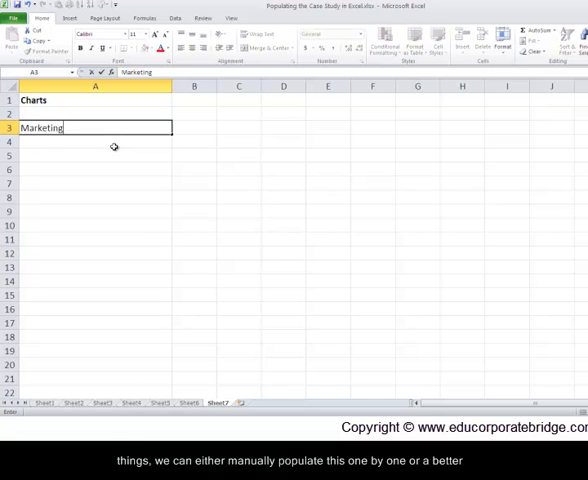
Type Marketing and IT into A3:A4, then clear them again.
key(Return)
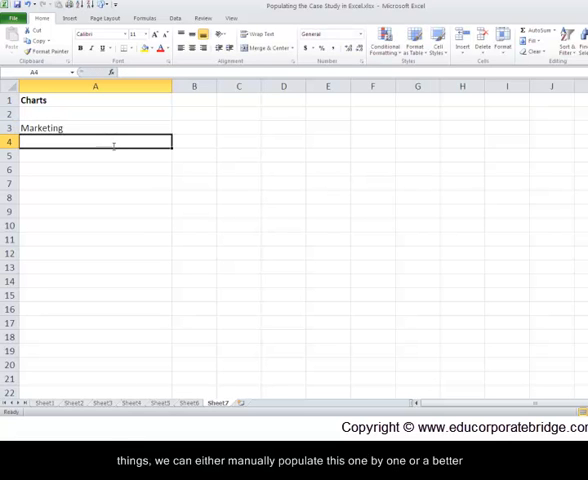
text(IT)
key(Return)
drag(113, 128, 115, 149)
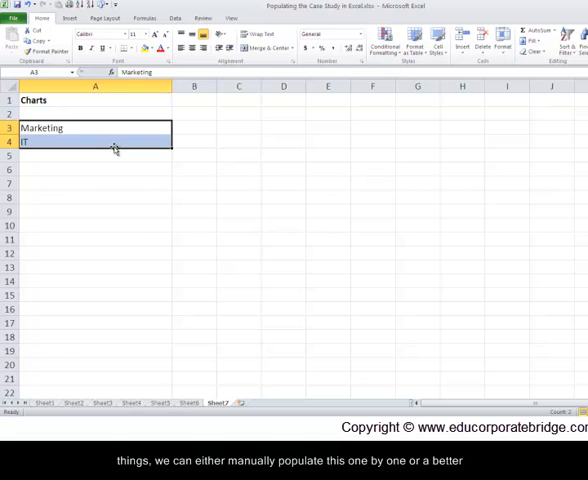
key(Delete)
click(114, 128)
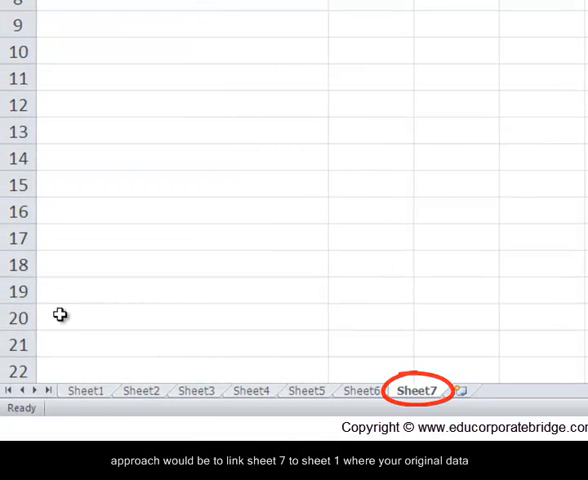
Look over the department summary block on Sheet1 as the link source.
click(85, 390)
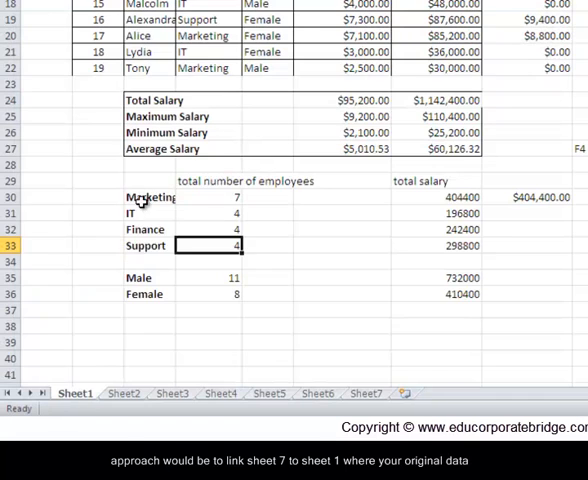
drag(140, 198, 230, 246)
click(366, 393)
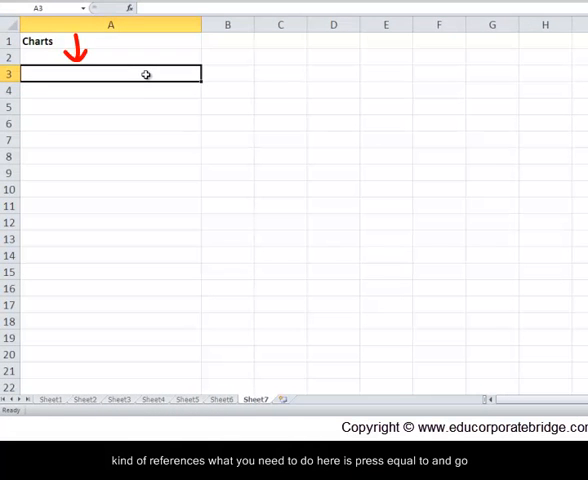
text(=)
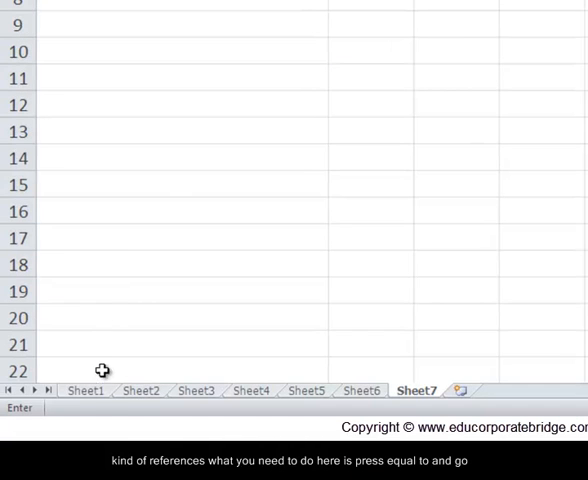
Link Sheet7 A3 to the Marketing label in Sheet1 C30 and inspect the formula.
click(101, 393)
click(136, 125)
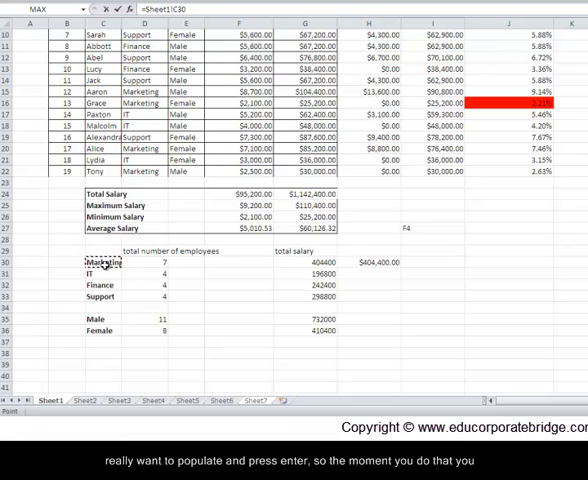
key(Return)
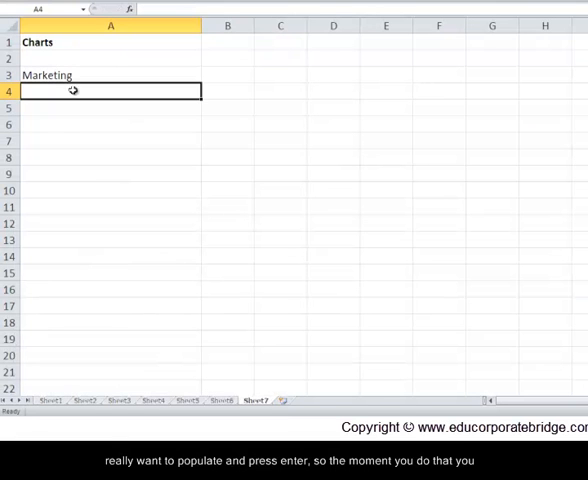
click(73, 75)
double_click(80, 75)
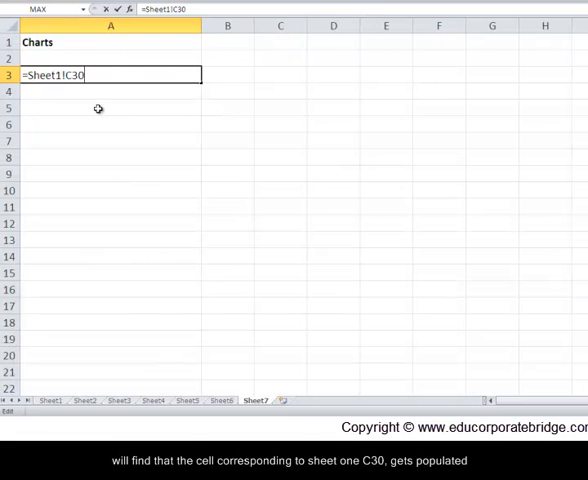
key(Escape)
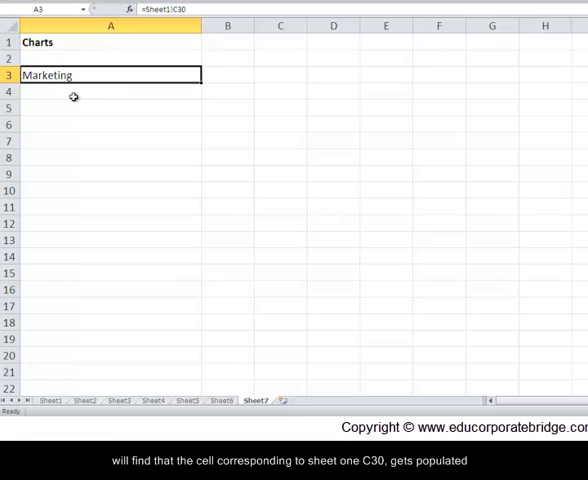
double_click(85, 75)
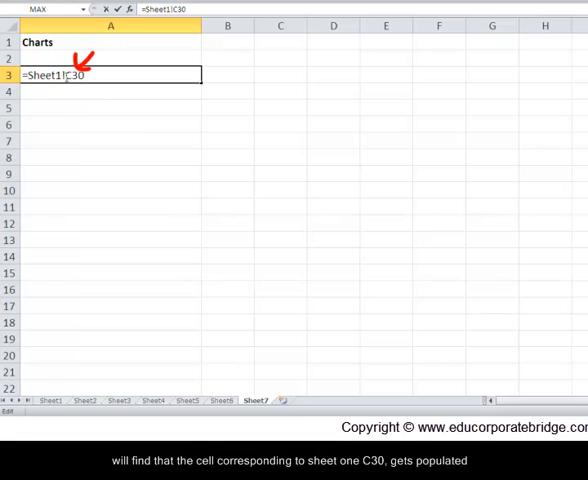
key(Escape)
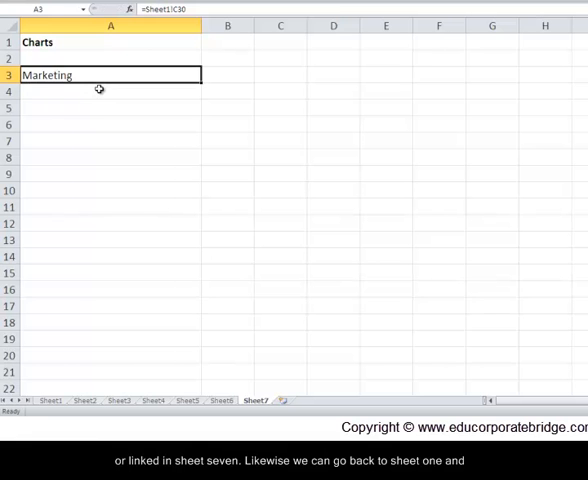
Link Sheet7 A4 to the IT label in Sheet1 C31.
click(100, 90)
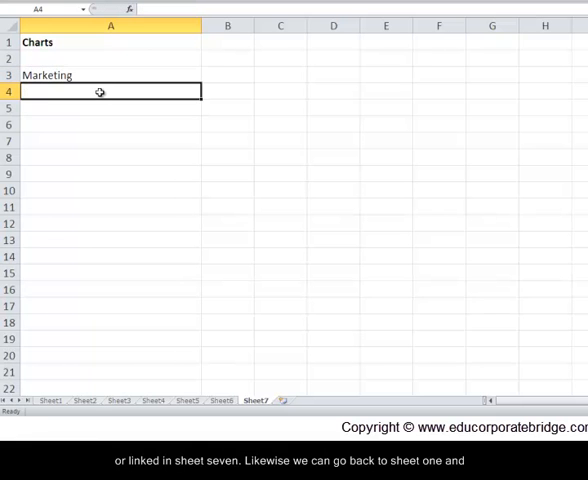
text(=)
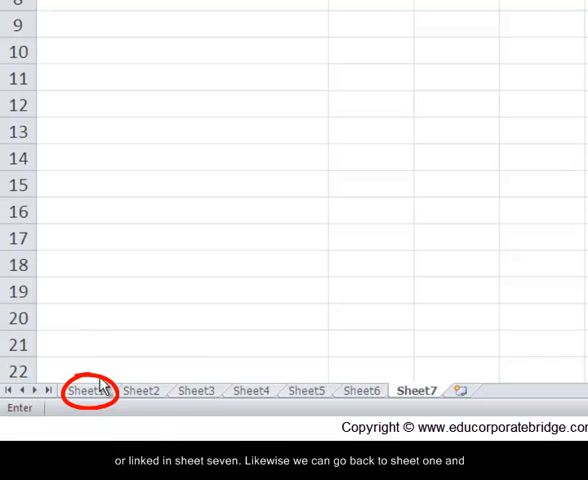
click(85, 390)
click(170, 190)
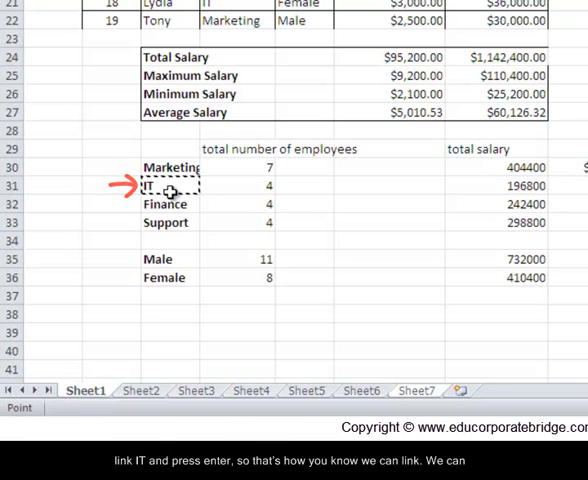
key(Return)
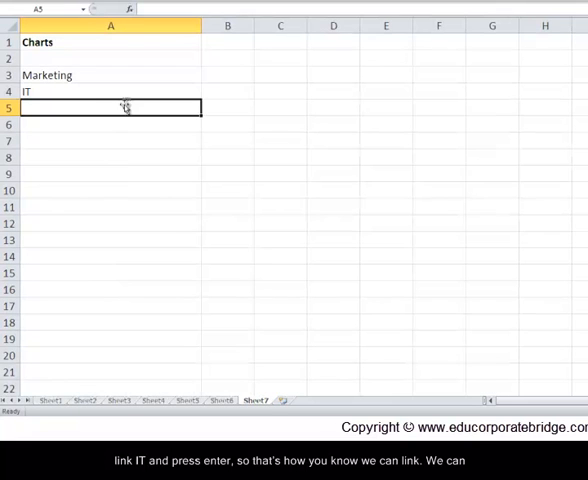
Copy the A3 link formula down to A4:A6 so Finance and Support appear.
click(133, 75)
click(133, 91)
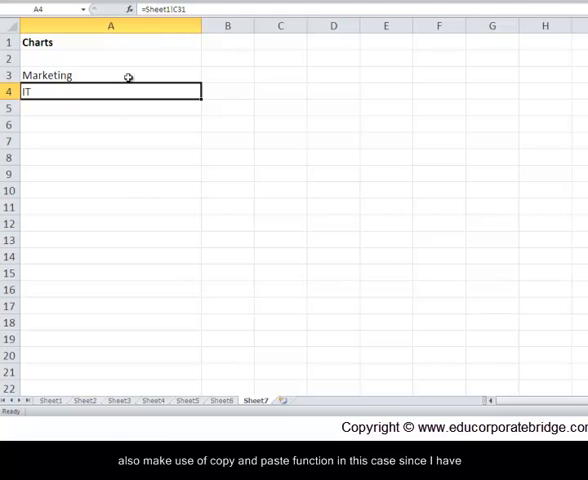
click(127, 75)
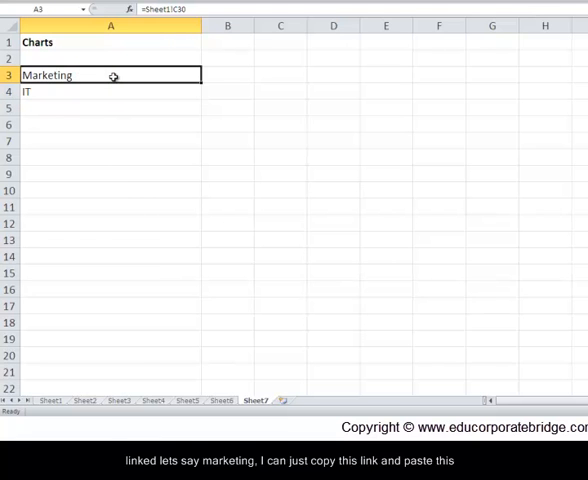
right_click(112, 77)
click(133, 97)
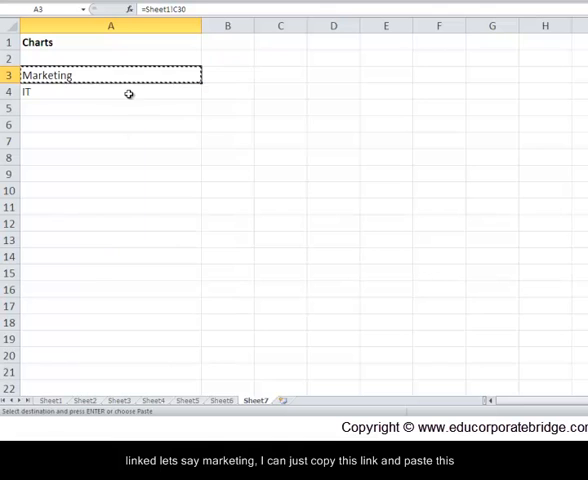
drag(113, 92, 110, 120)
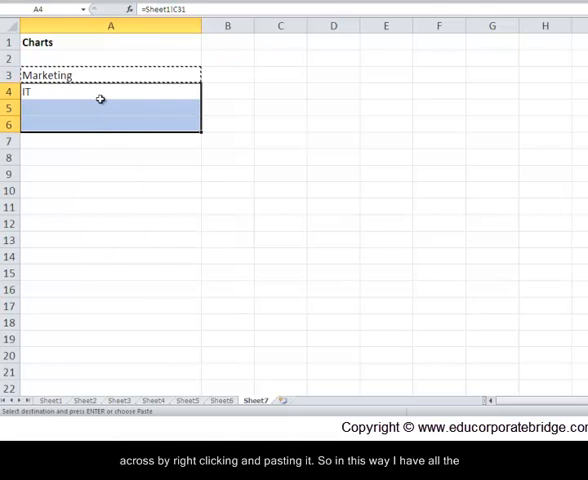
right_click(104, 98)
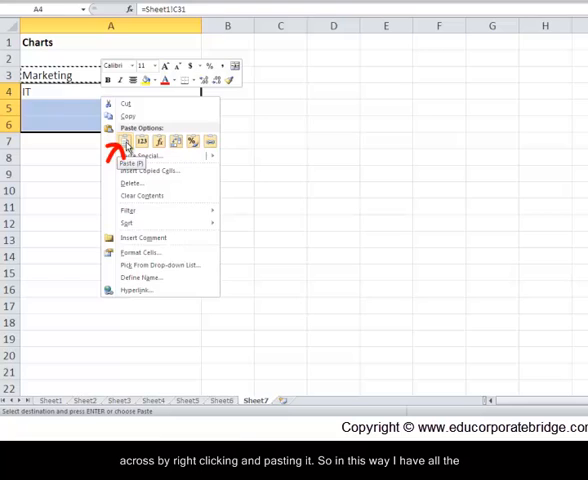
click(128, 141)
click(122, 125)
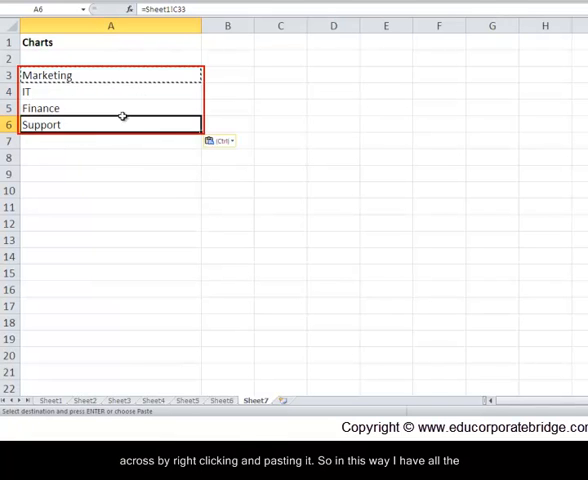
key(Up)
key(Up)
key(Up)
key(Down)
Paste the link into B3:B6 to bring over the employee counts 7, 4, 4, 4.
click(112, 125)
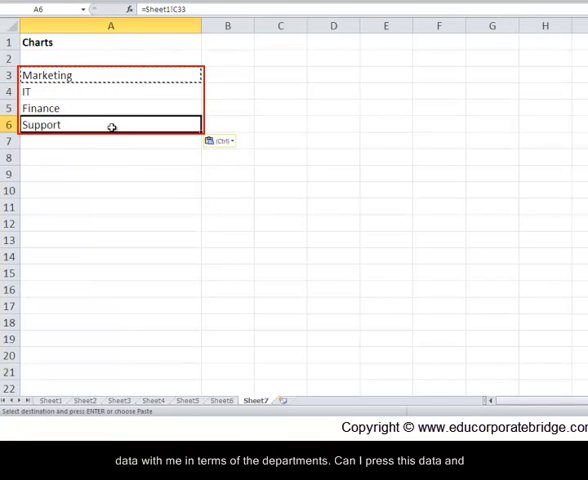
key(Up)
click(116, 76)
double_click(116, 76)
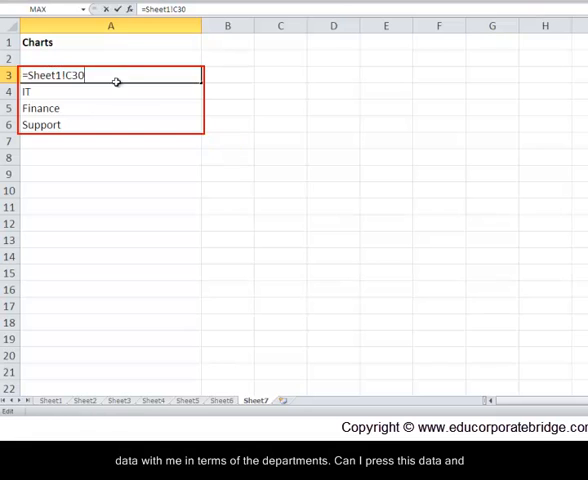
key(Escape)
right_click(153, 75)
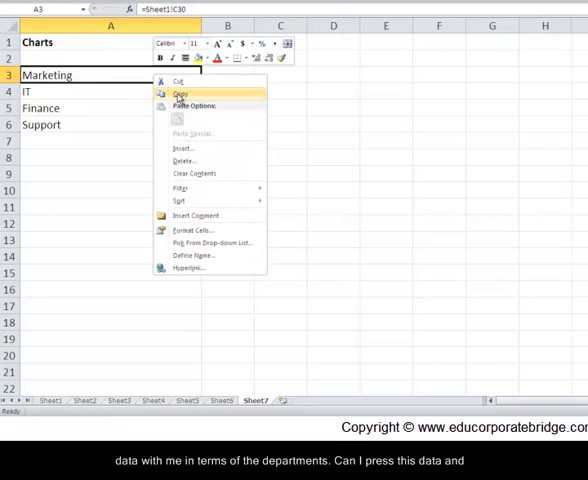
click(178, 92)
drag(227, 75, 220, 122)
click(222, 80)
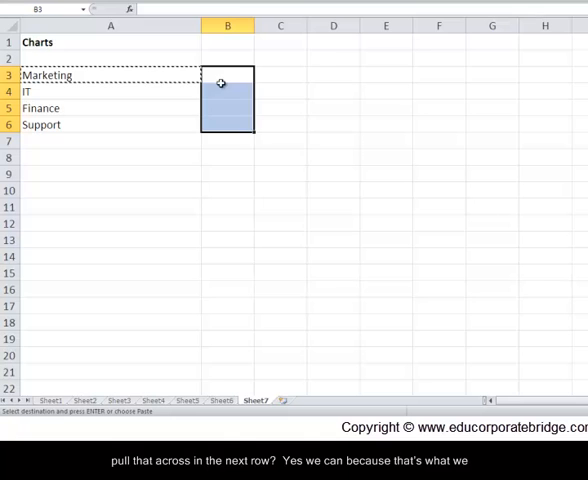
right_click(222, 80)
click(243, 122)
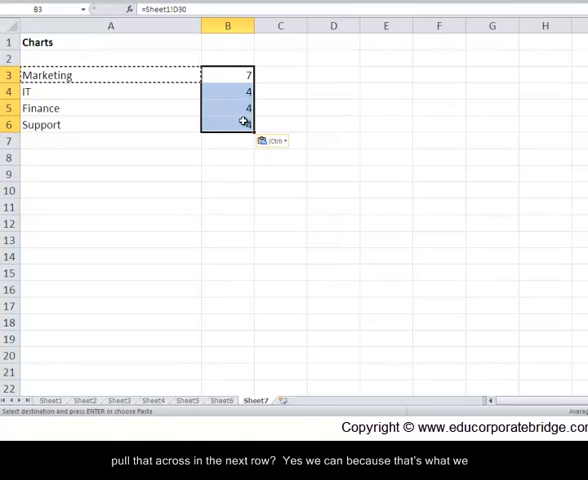
double_click(240, 76)
double_click(244, 91)
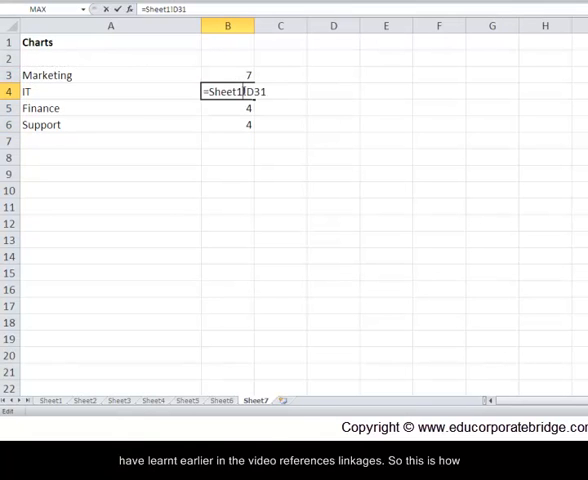
double_click(244, 124)
key(Escape)
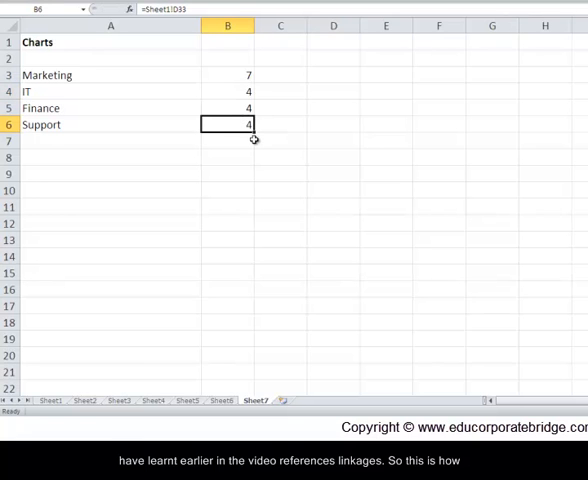
Link cell A8 to the company title in Sheet1 B2.
drag(102, 78, 105, 120)
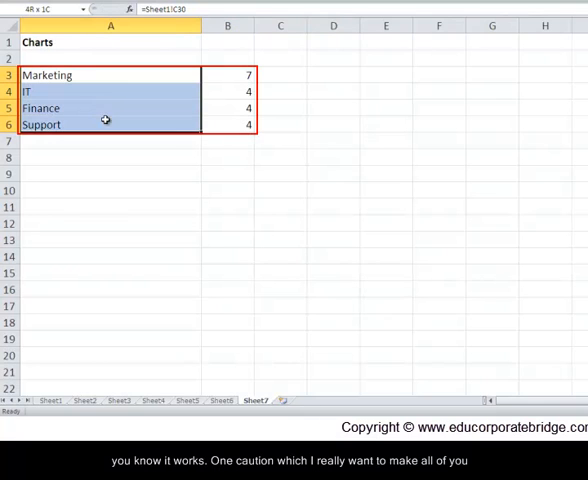
click(220, 79)
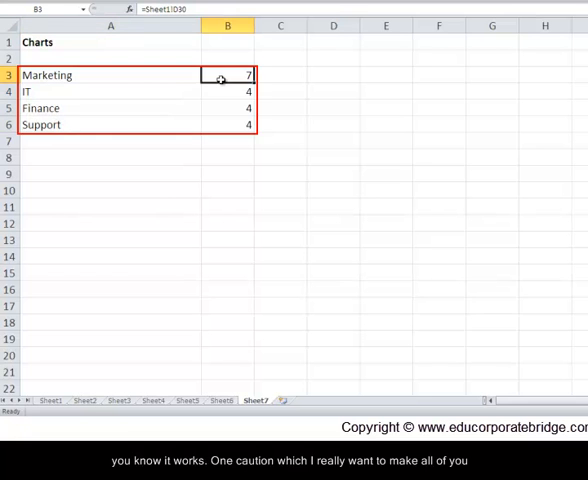
click(110, 161)
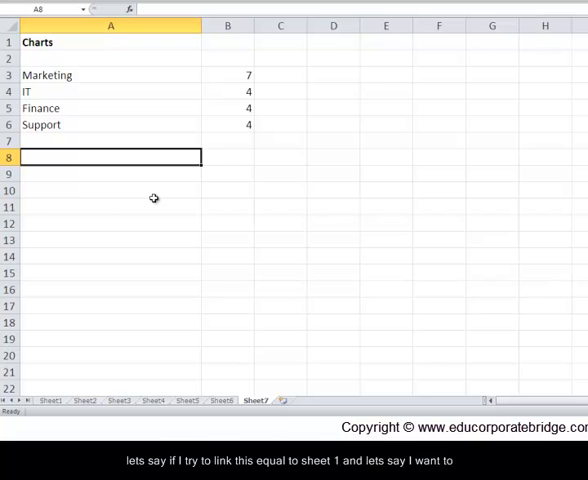
text(=)
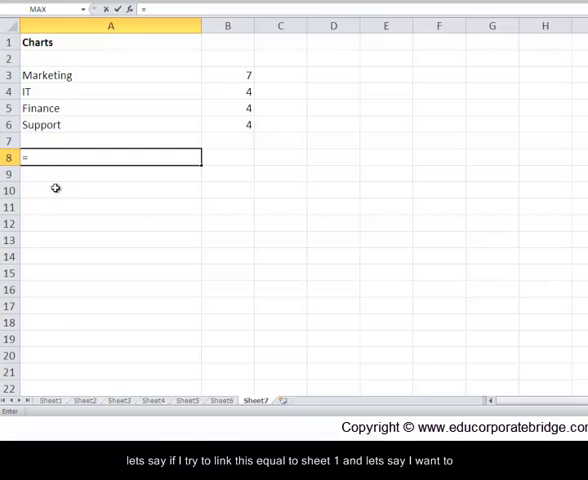
click(50, 400)
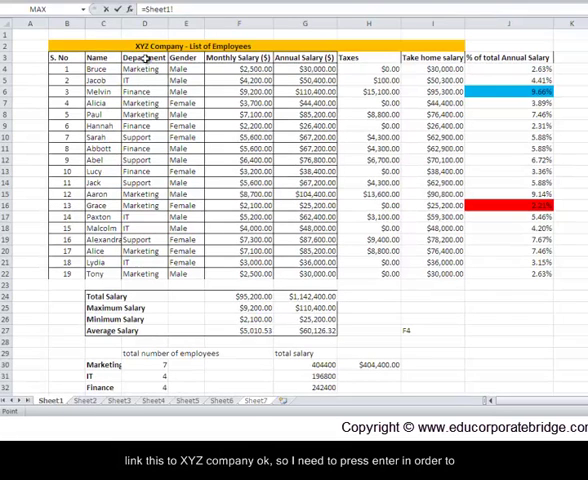
click(150, 47)
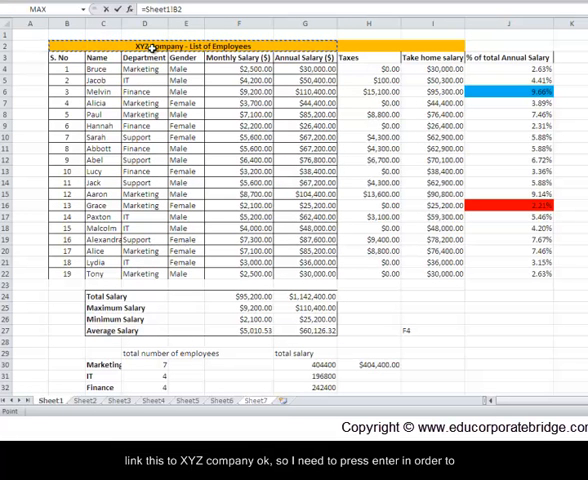
key(Return)
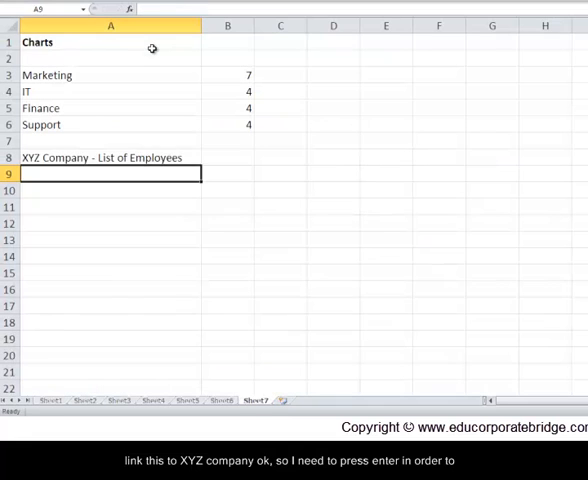
Reopen A8 to view its =Sheet1!B2 reference and confirm it unchanged.
key(Up)
key(F2)
key(Escape)
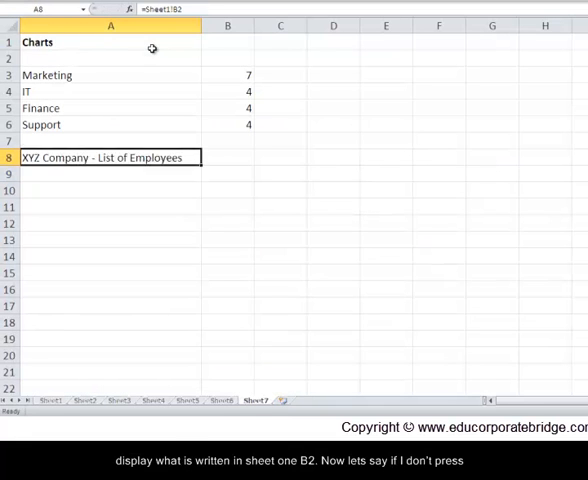
key(F2)
drag(82, 158, 22, 158)
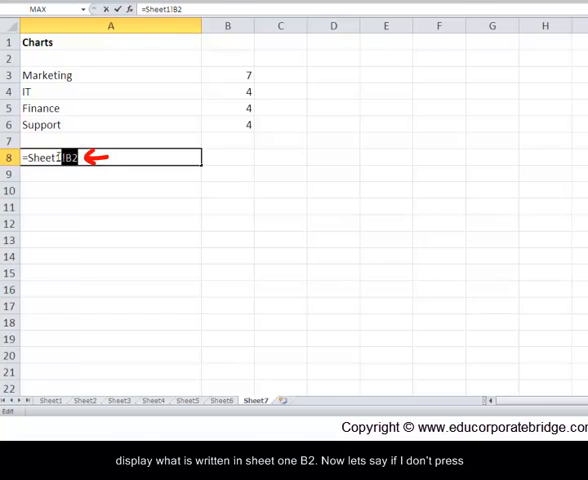
key(Return)
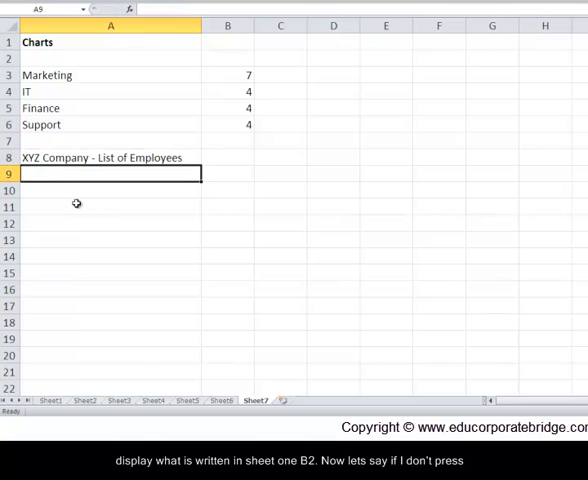
text(=)
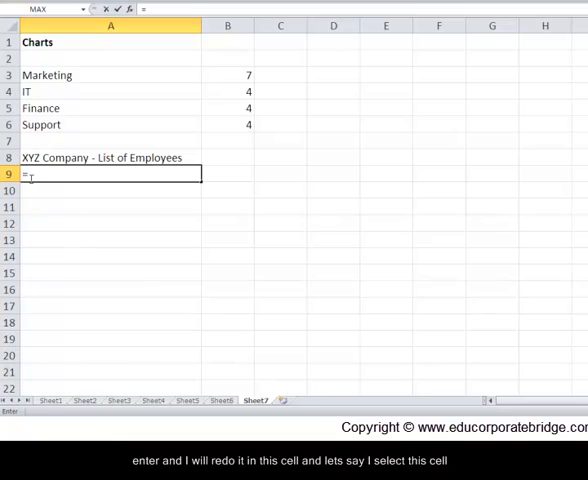
Build the A9 formula via the Sheet7 tab, yielding =Sheet7!B2:G2 and #VALUE!
click(50, 400)
click(258, 75)
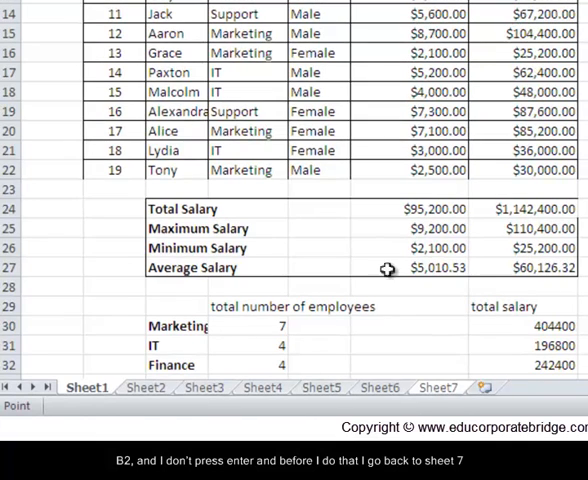
click(438, 387)
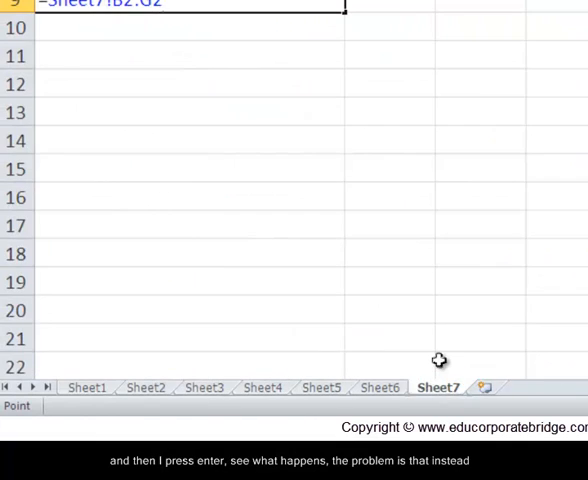
key(Return)
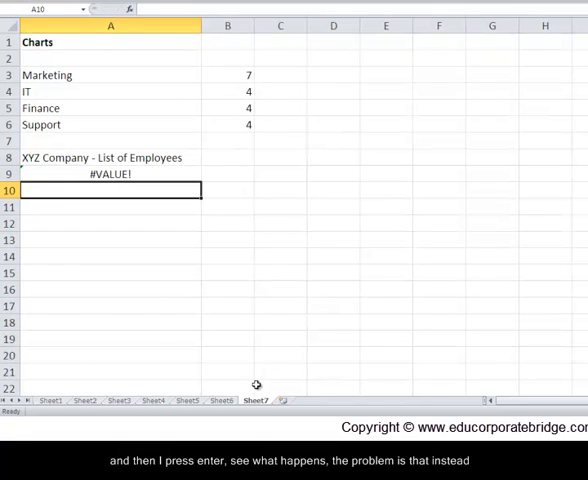
key(Up)
key(F2)
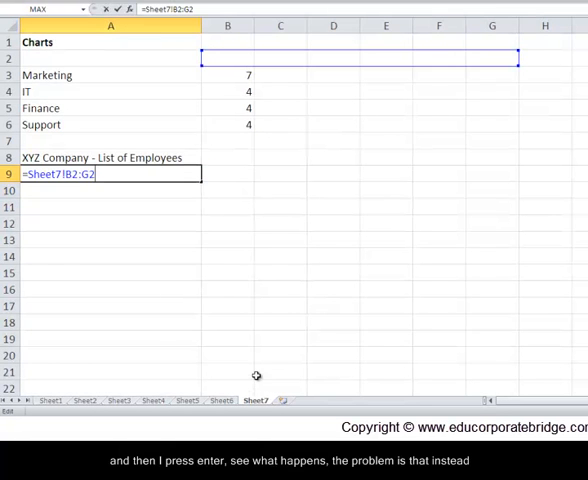
Compare the working A8 link with the faulty A9 formula.
key(Return)
click(67, 157)
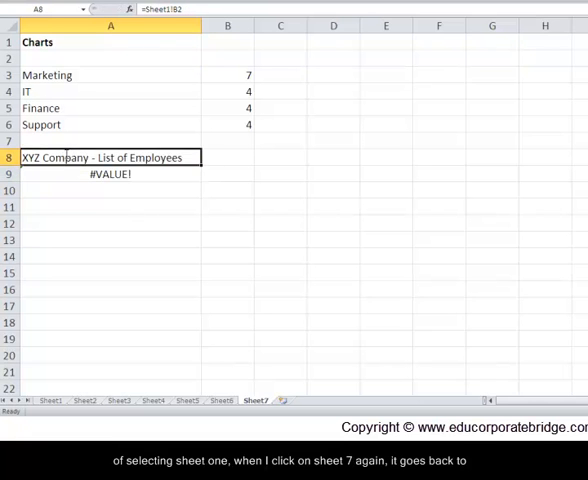
key(F2)
key(Escape)
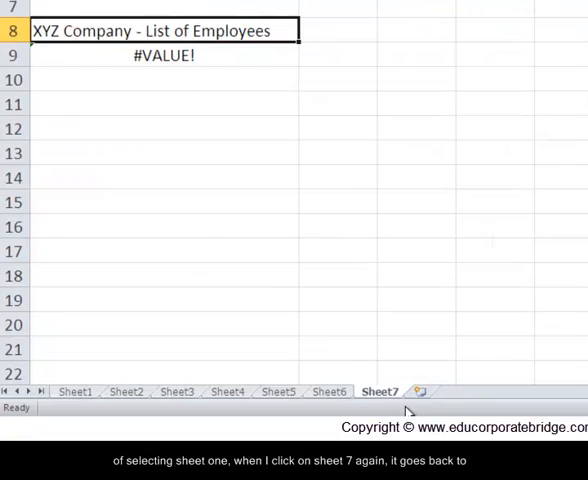
click(155, 57)
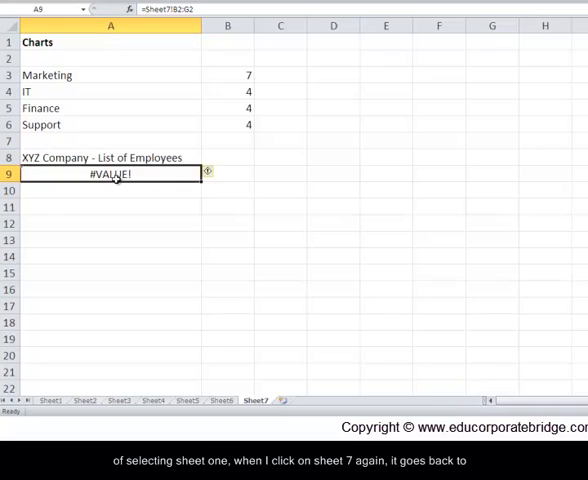
double_click(116, 176)
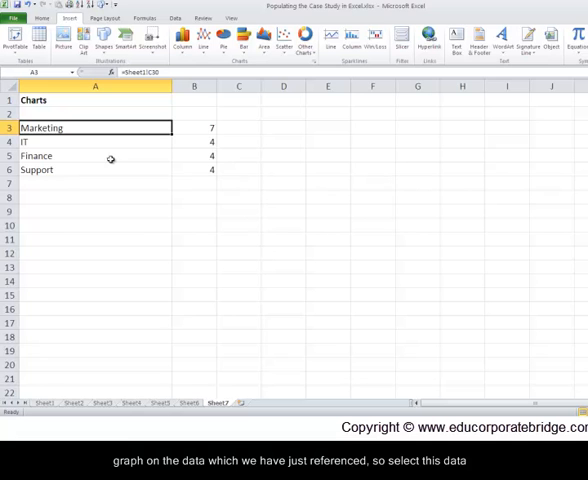
Select the department names and counts in A3:B6 as chart data.
drag(106, 131, 107, 174)
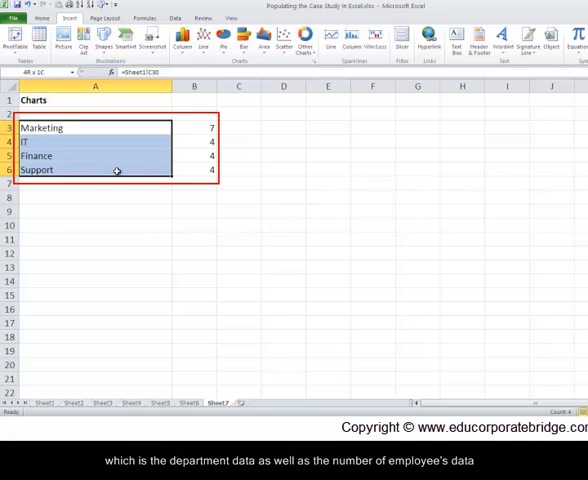
drag(117, 172, 196, 170)
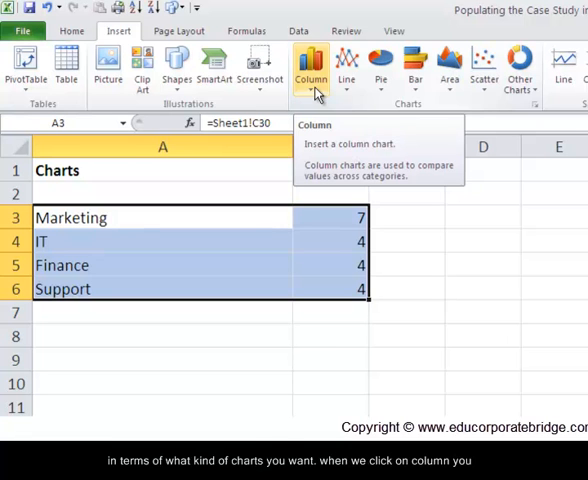
click(315, 90)
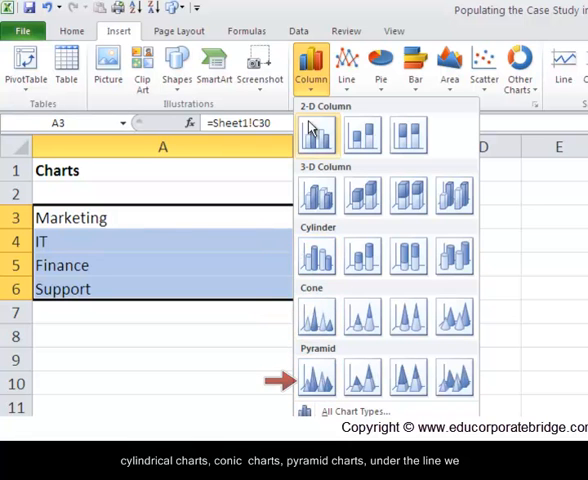
Survey the Line, Pie, Bar, Area, Scatter and Other galleries, returning to Column.
click(346, 70)
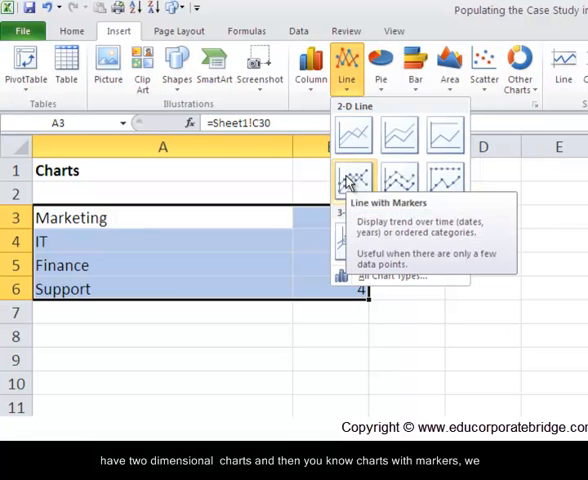
click(381, 72)
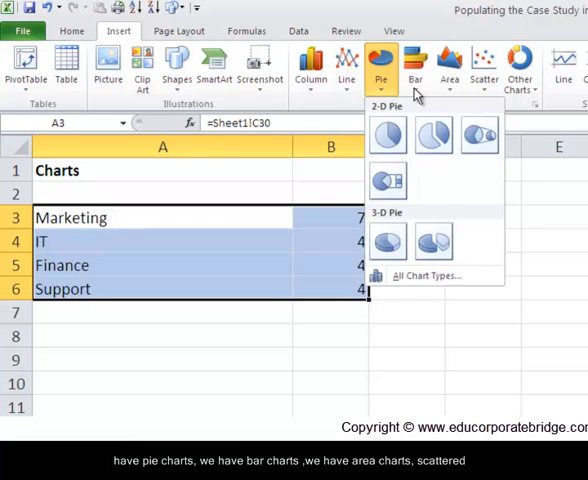
click(415, 72)
click(449, 72)
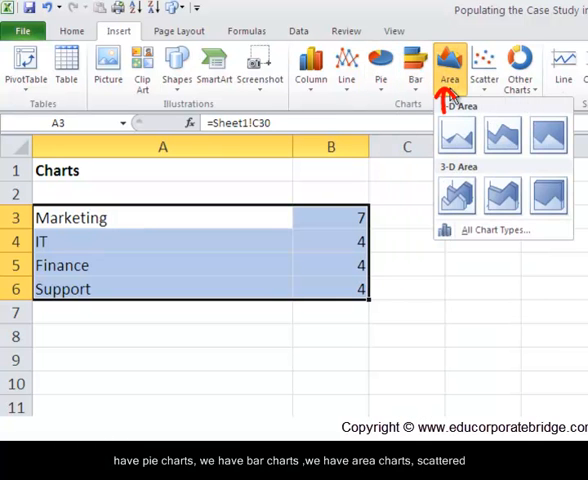
click(484, 72)
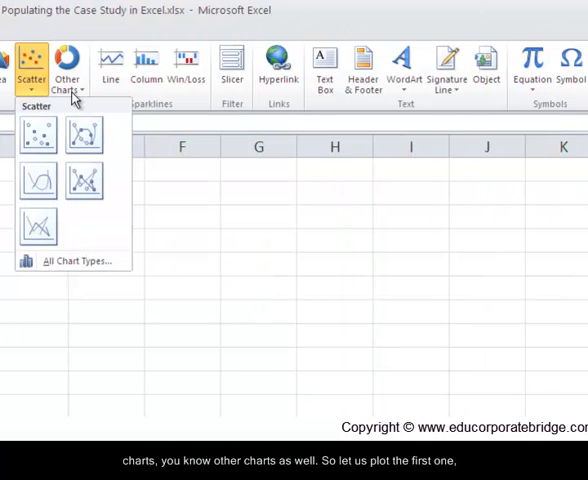
click(67, 88)
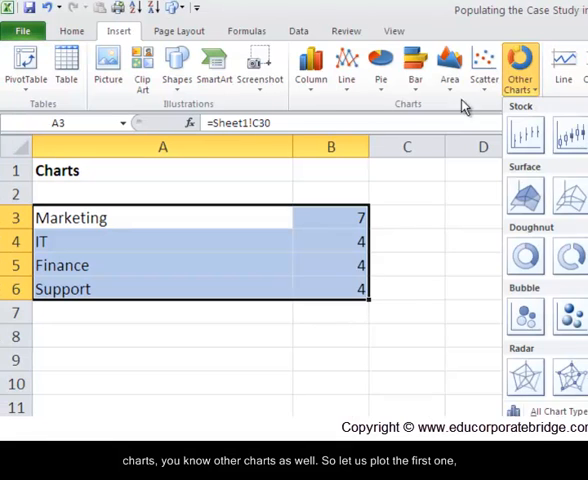
key(Escape)
click(316, 97)
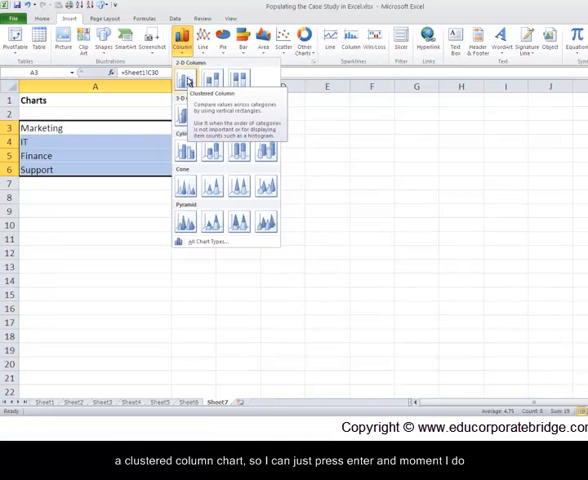
Insert a clustered column chart of the four department counts.
key(Return)
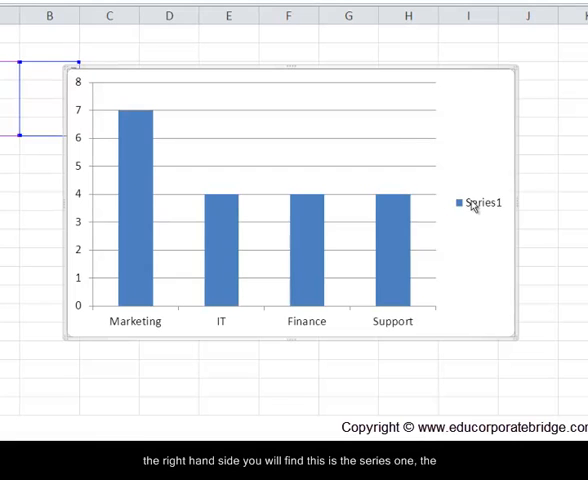
click(475, 207)
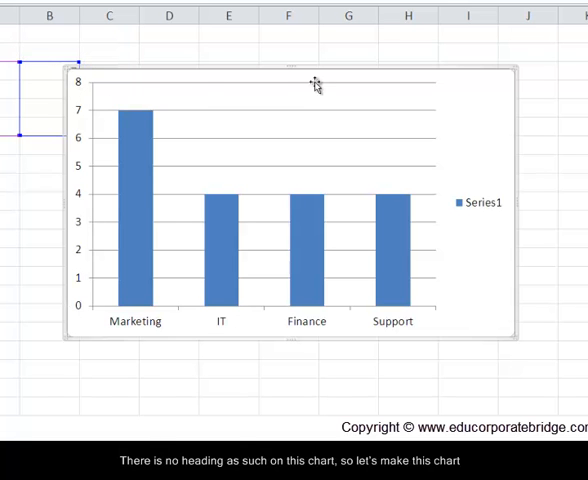
click(486, 210)
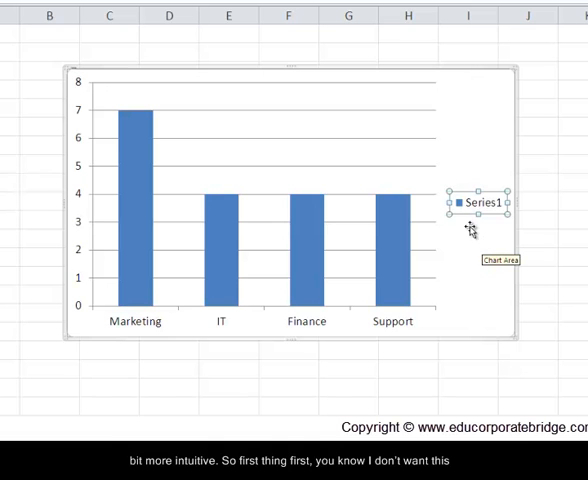
key(Escape)
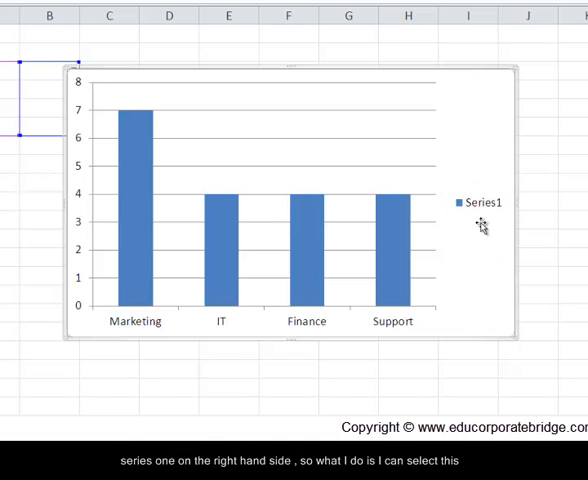
Delete the Series1 legend from the chart.
click(480, 210)
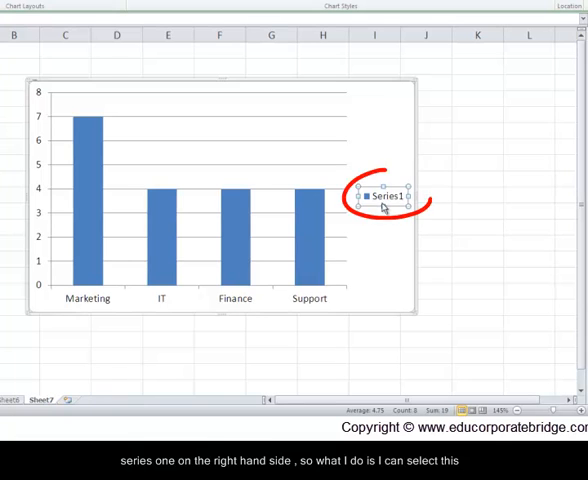
right_click(386, 200)
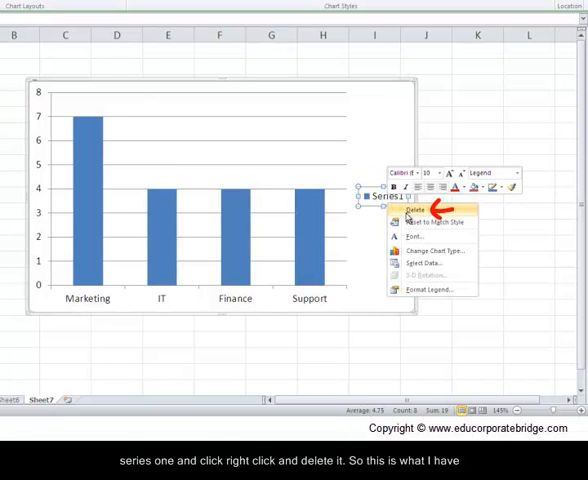
click(412, 210)
click(190, 128)
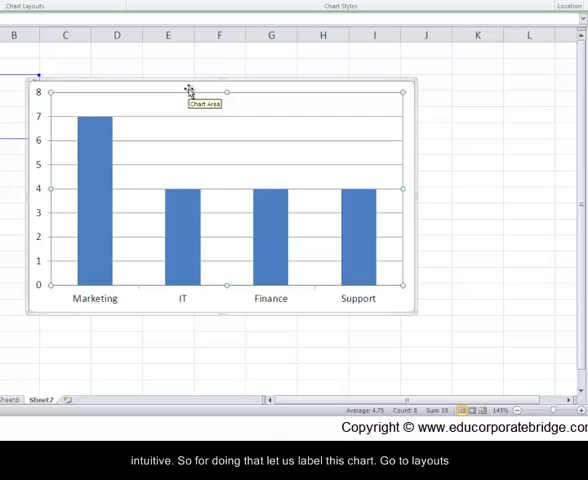
Add a centered overlay chart title from the Layout options.
click(189, 91)
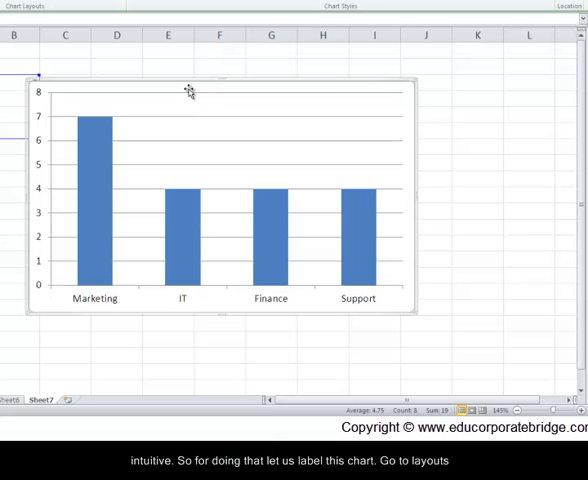
double_click(189, 91)
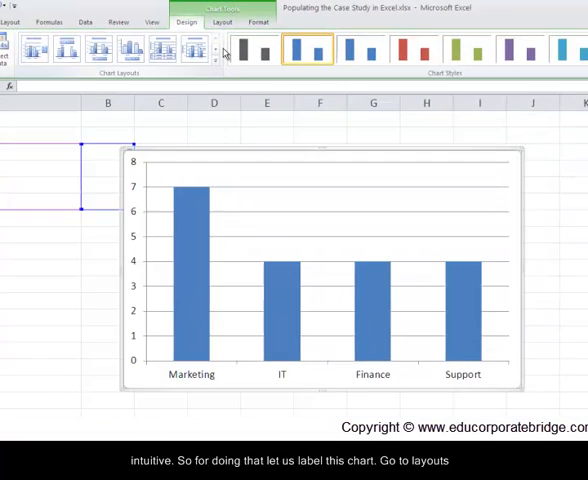
click(222, 22)
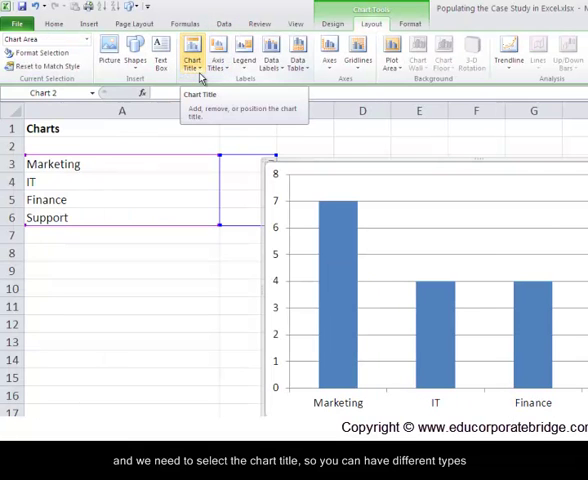
click(193, 60)
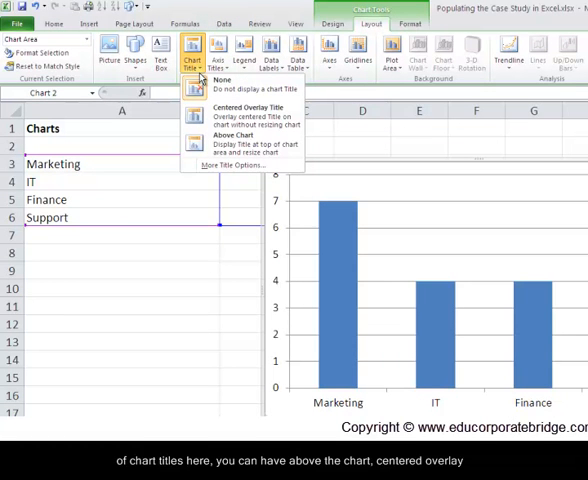
click(243, 120)
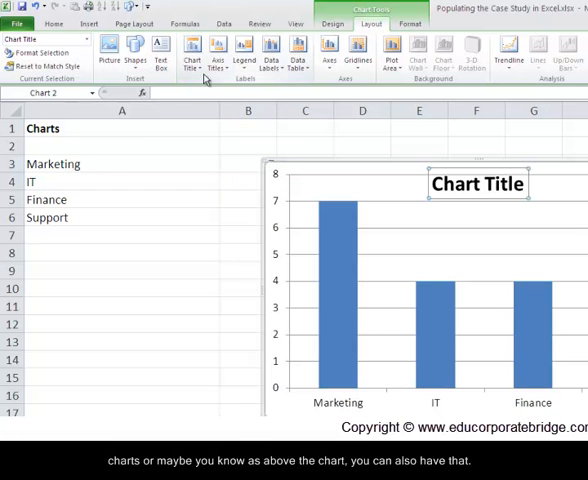
Place the title above the chart and replace it with 'Department Wise Employees'.
click(193, 62)
click(225, 138)
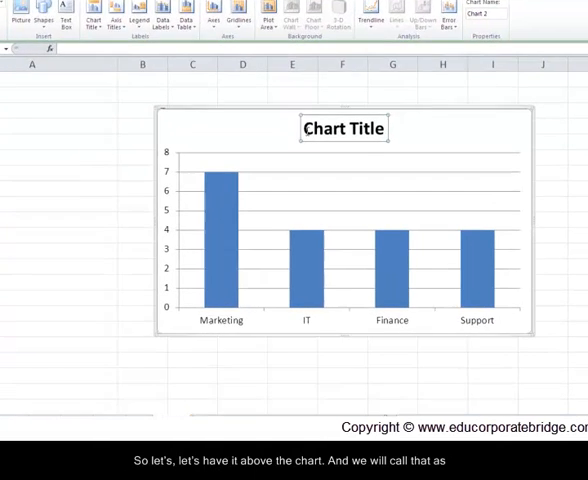
double_click(340, 144)
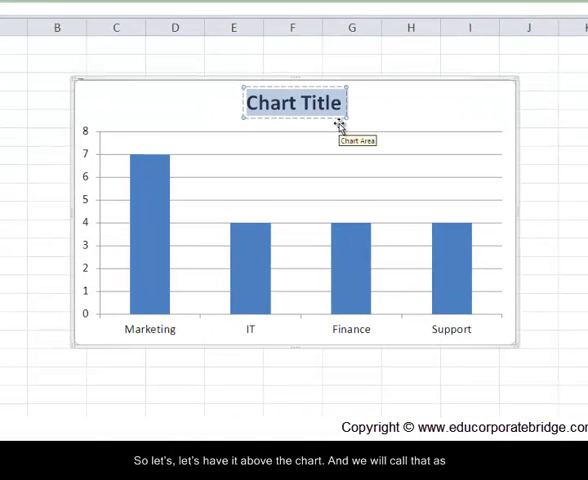
text(De)
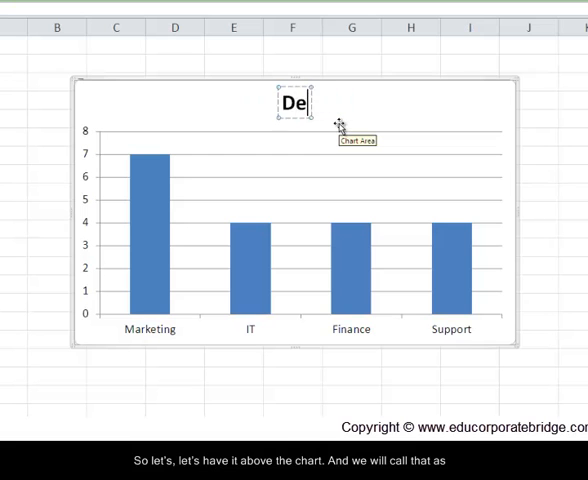
text(partment Wise)
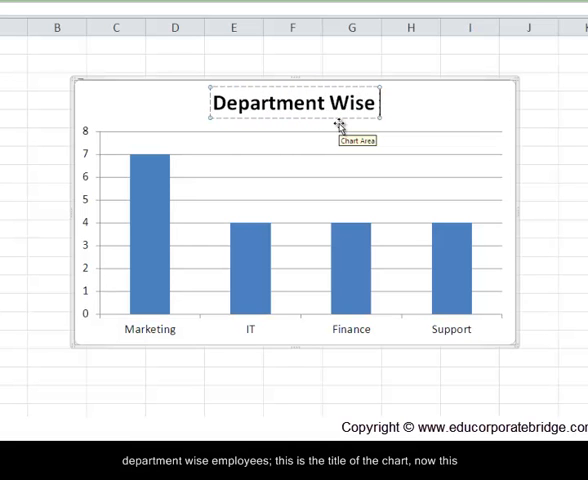
text( Employees)
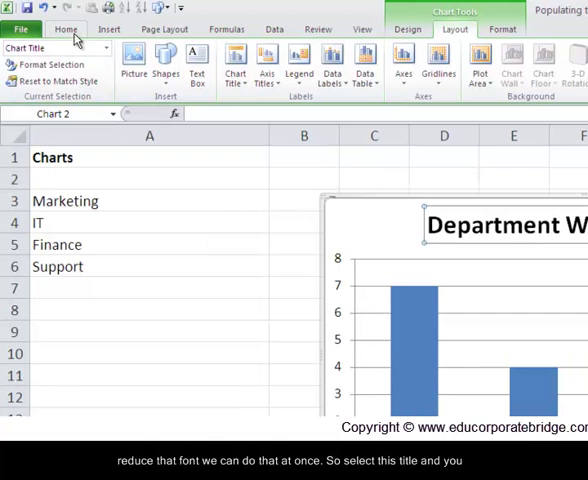
Reduce the chart title font size to 12 points.
click(66, 29)
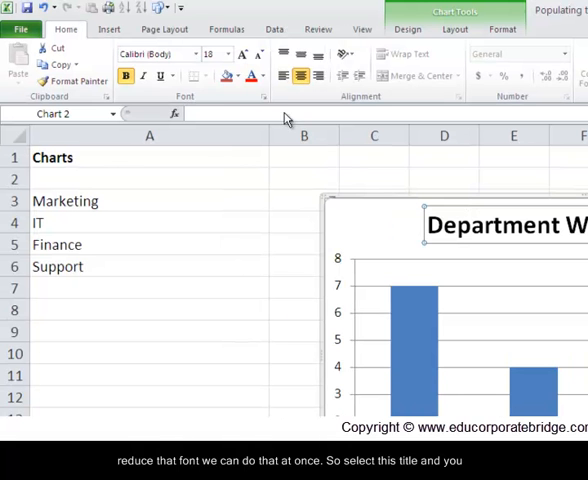
click(229, 55)
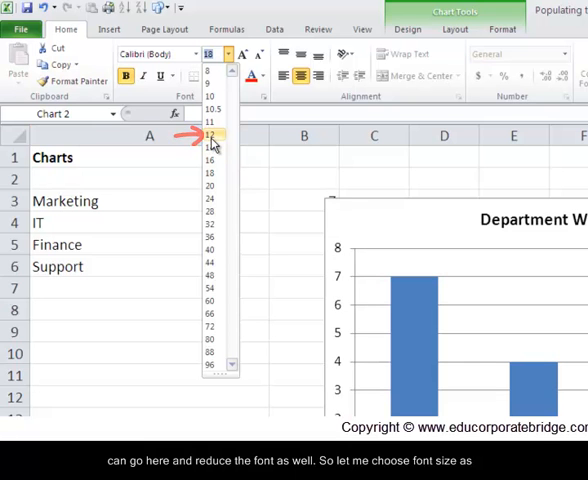
click(211, 140)
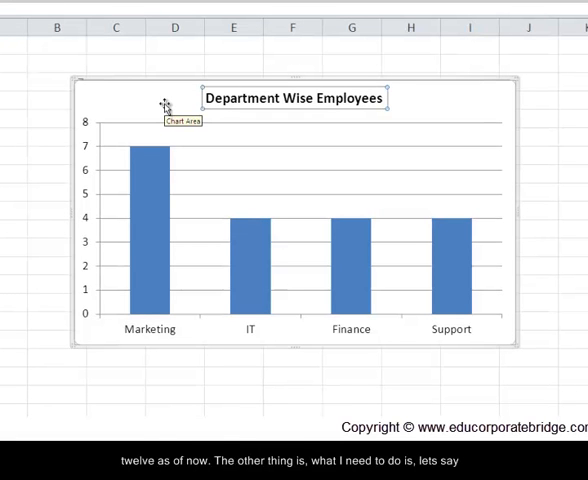
click(165, 105)
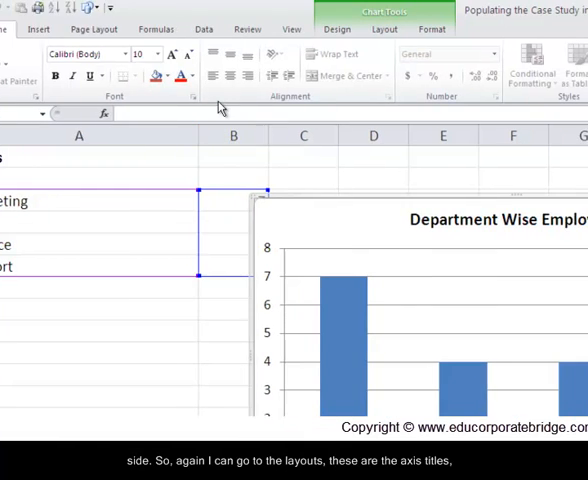
Add a rotated vertical axis title reading 'Employee Count'.
click(236, 33)
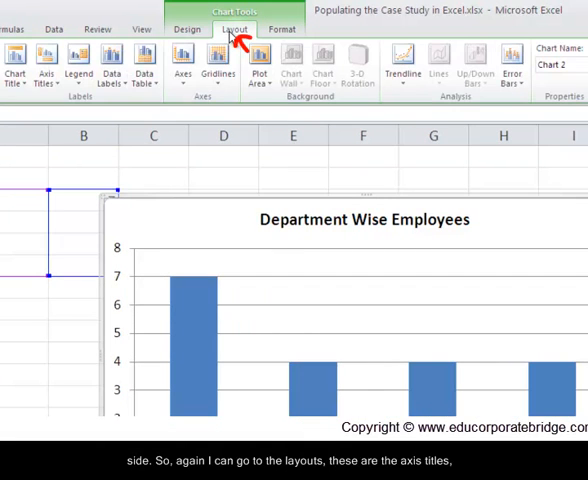
click(46, 72)
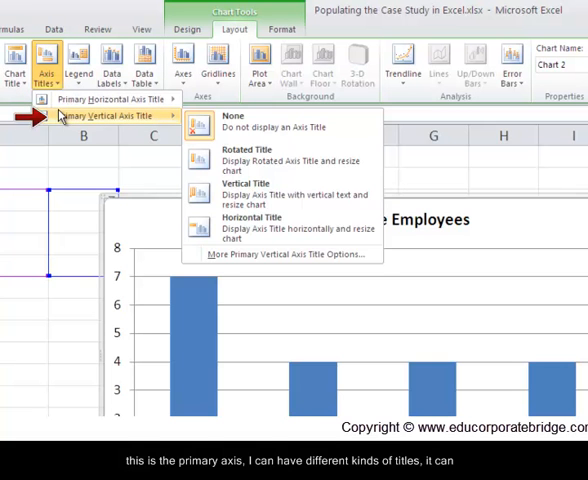
mouse_move(105, 116)
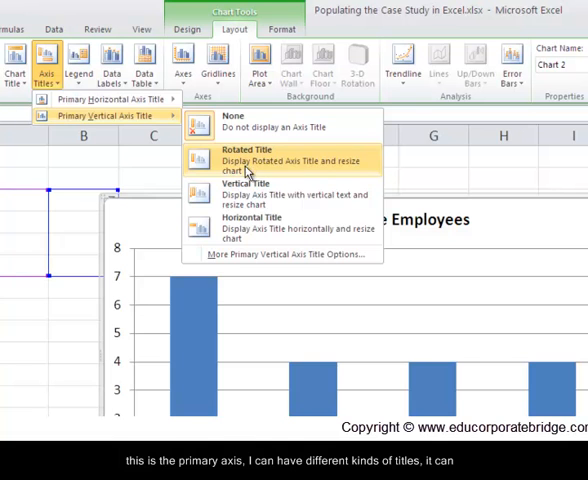
click(248, 165)
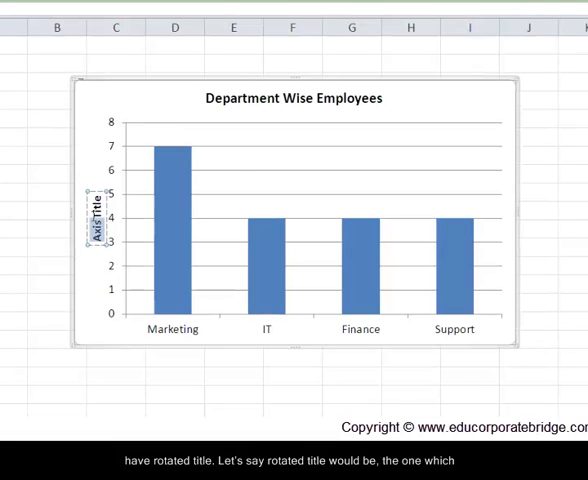
triple_click(96, 218)
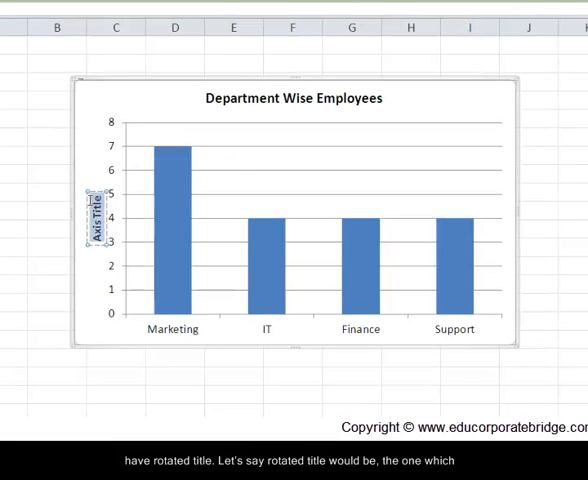
text(Employee)
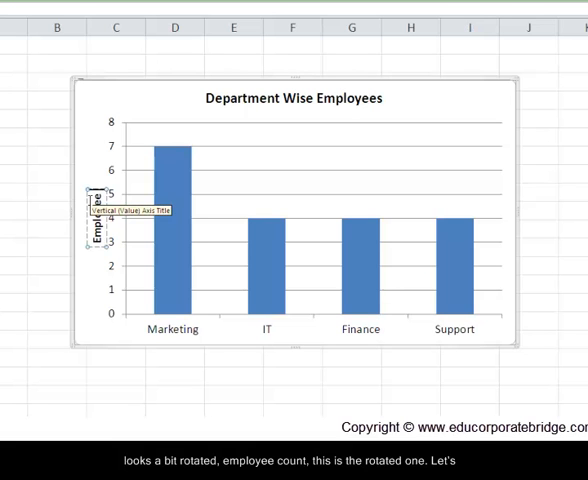
text( Count)
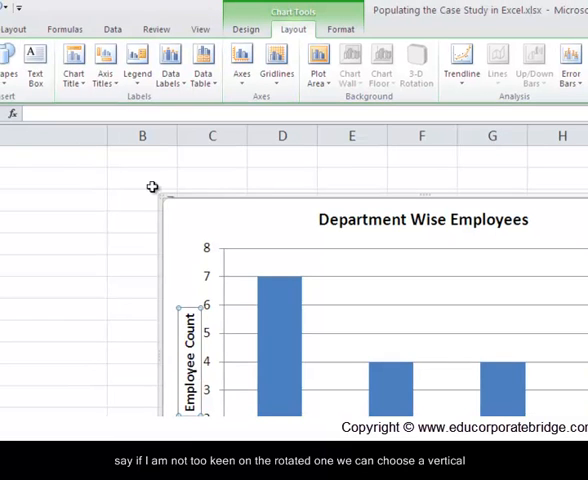
Try vertical and horizontal axis title orientations, then keep Rotated.
click(106, 80)
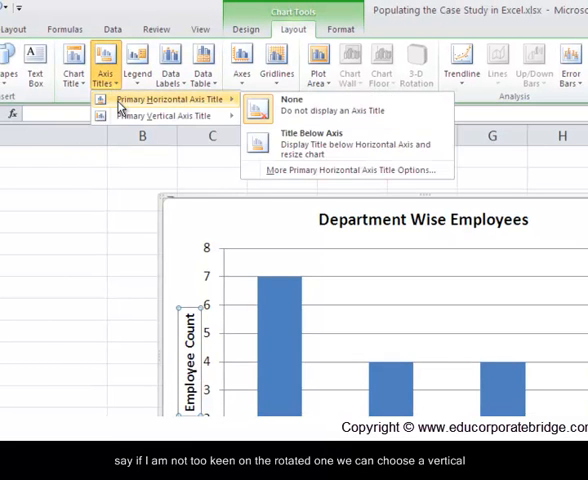
click(279, 193)
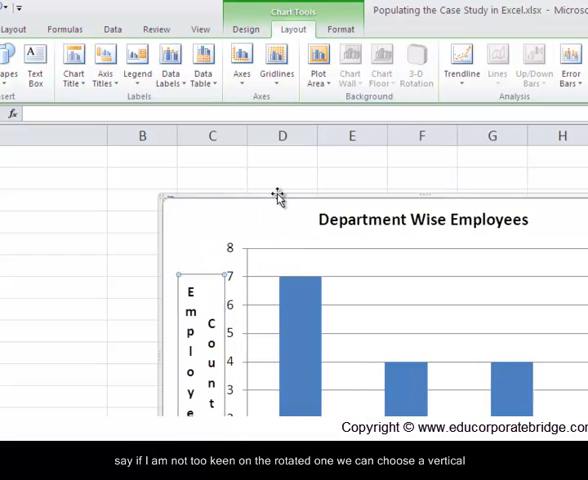
click(106, 80)
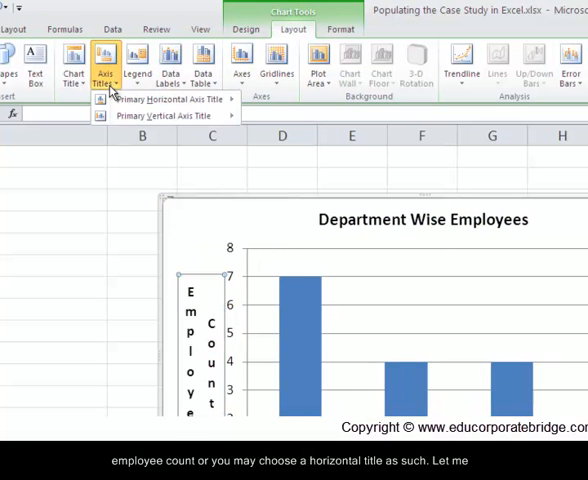
mouse_move(163, 115)
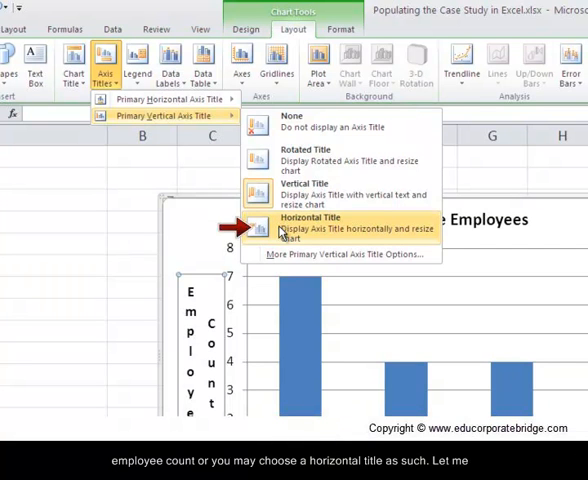
click(283, 232)
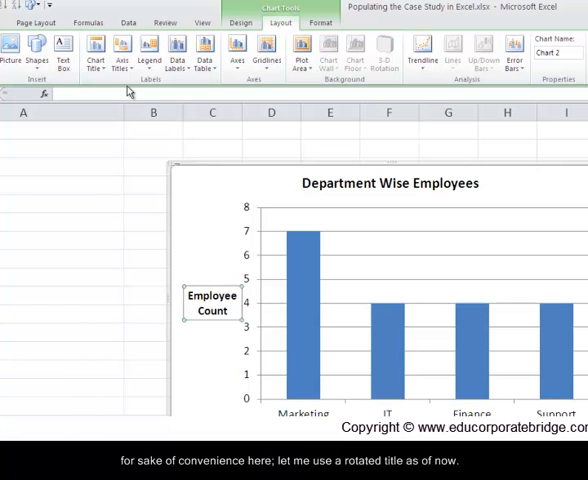
click(122, 58)
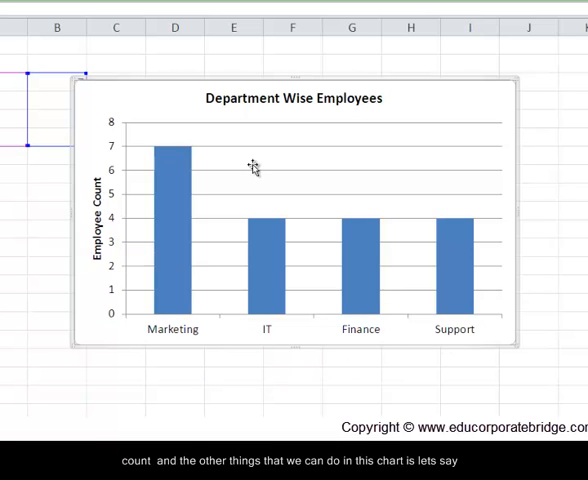
mouse_move(173, 233)
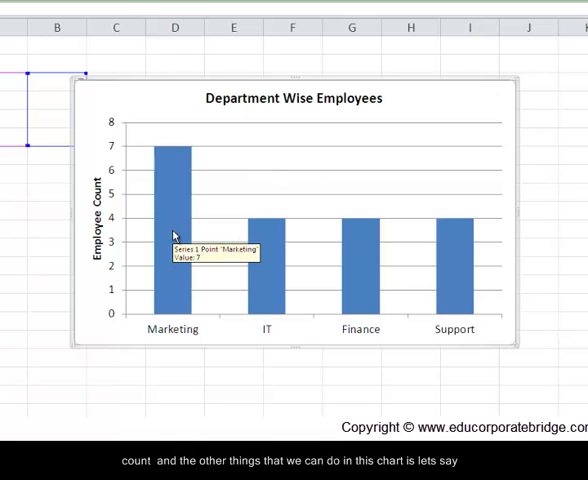
Give the chart's bar series a grey Shape Fill from the Format theme colours.
click(174, 235)
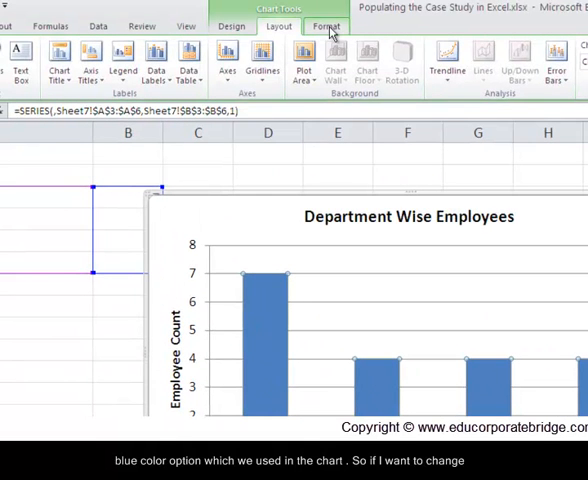
click(326, 27)
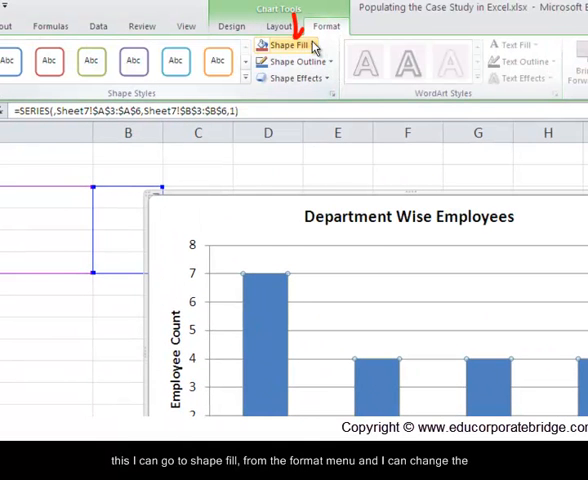
click(314, 45)
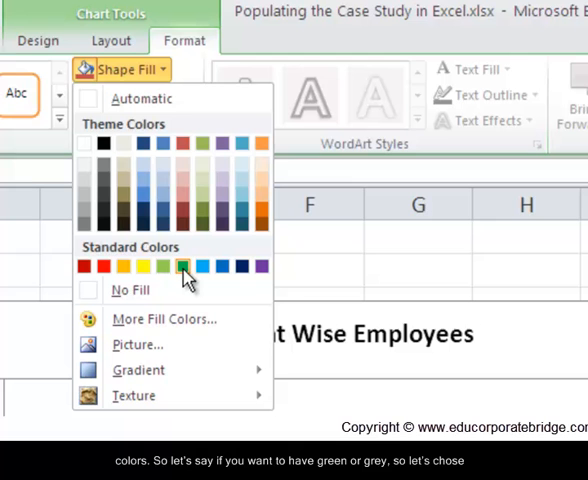
click(84, 225)
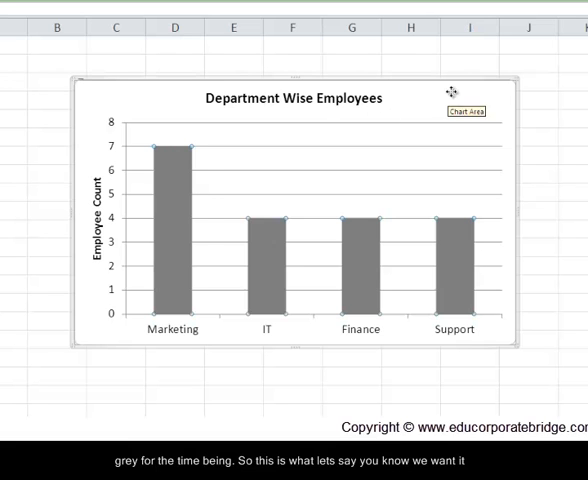
click(452, 95)
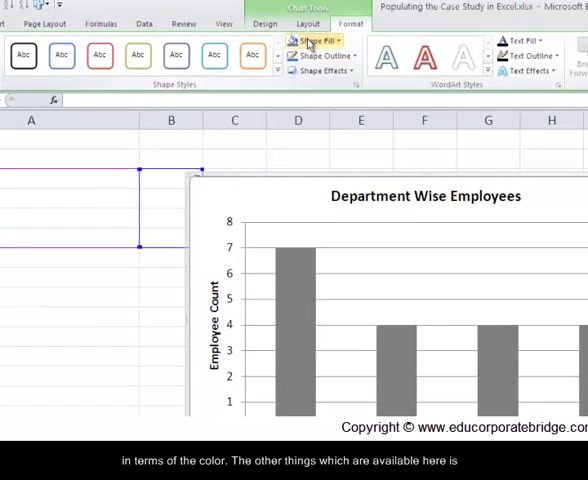
Show centred data labels on the bars from the Layout tab and reposition the chart.
click(310, 24)
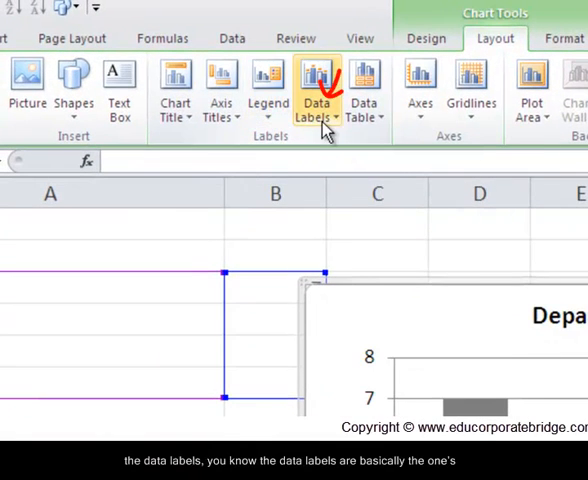
click(318, 110)
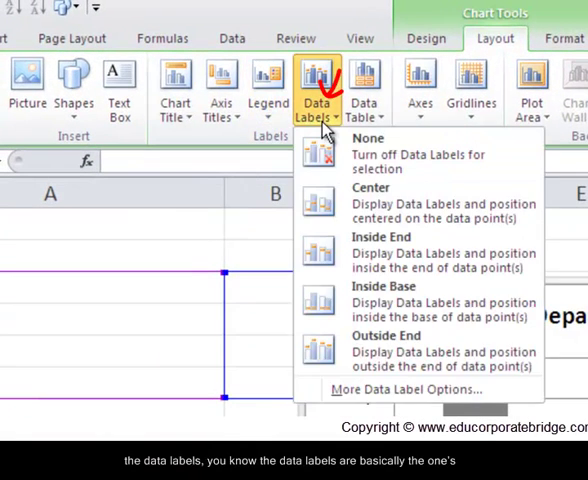
click(358, 210)
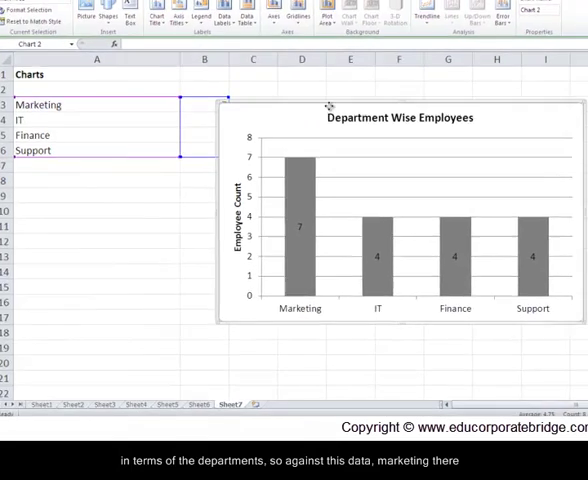
drag(330, 105, 390, 95)
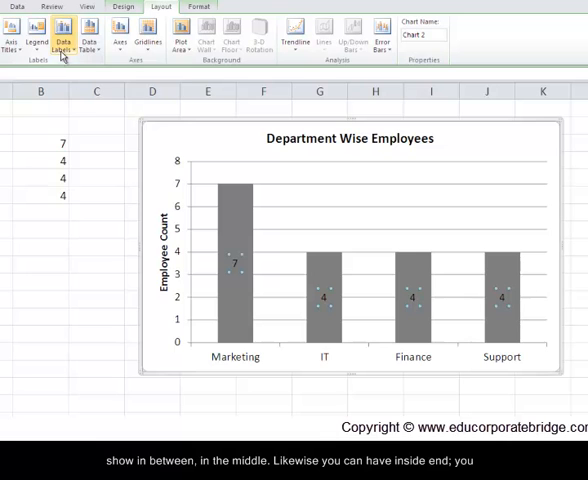
Try Inside End and Inside Base label placements, then settle on Outside End showing 7, 4, 4, 4.
click(62, 56)
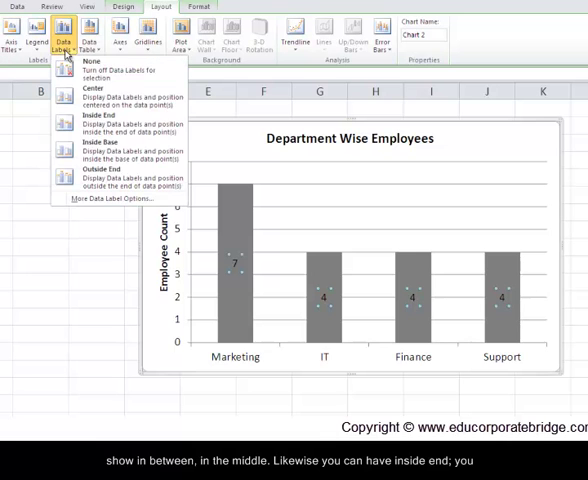
click(95, 122)
click(62, 48)
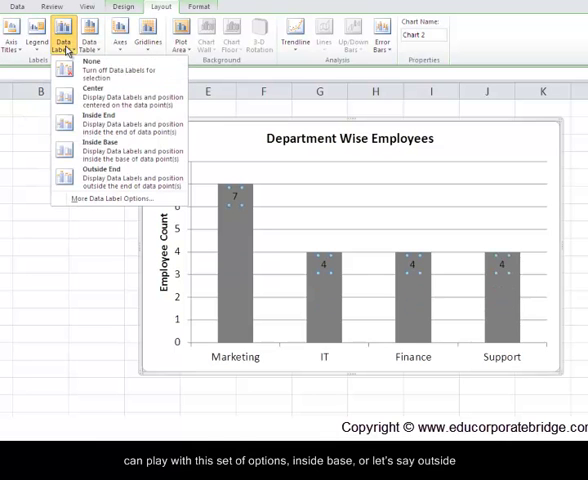
click(100, 152)
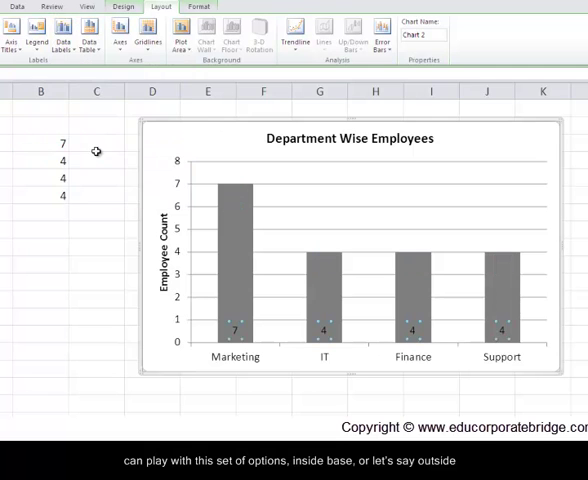
click(66, 48)
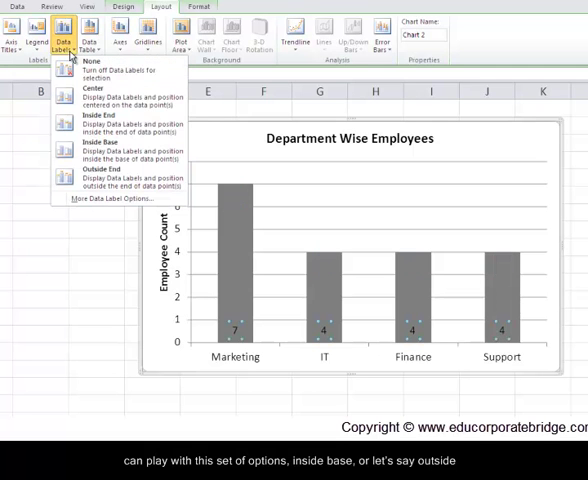
click(100, 178)
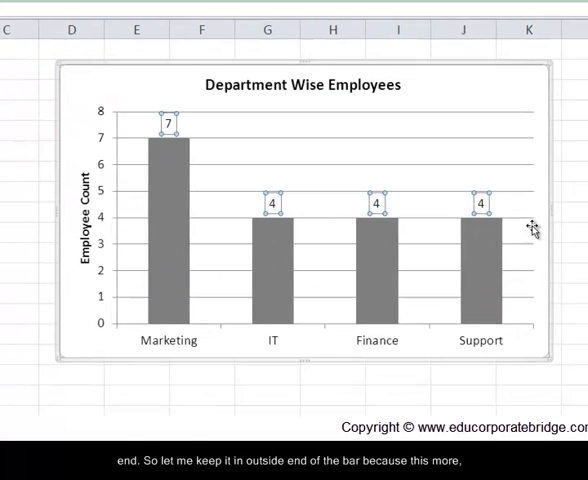
click(575, 212)
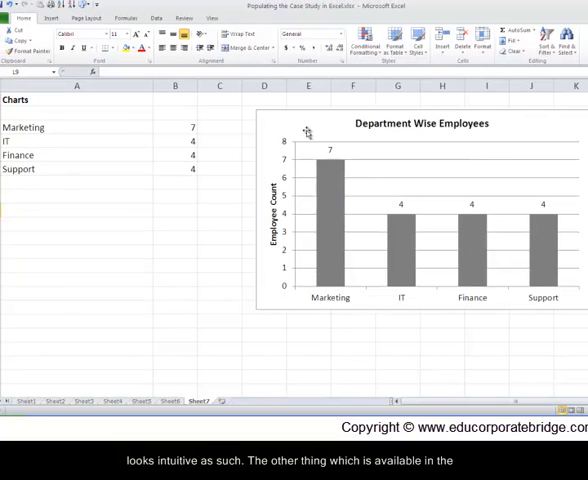
Show a data table with the Series1 counts 7, 4, 4, 4 beneath the chart.
click(287, 132)
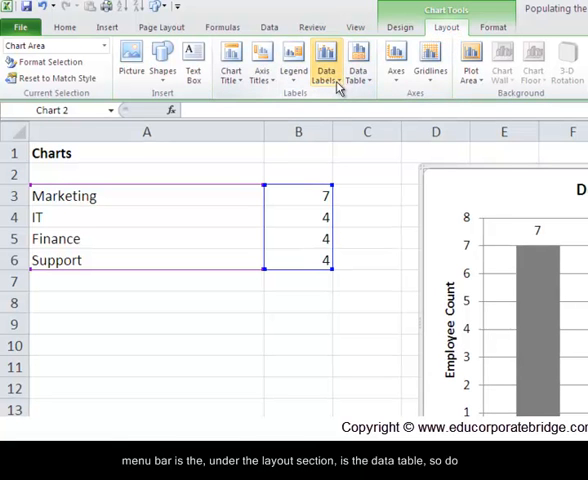
click(328, 78)
click(360, 78)
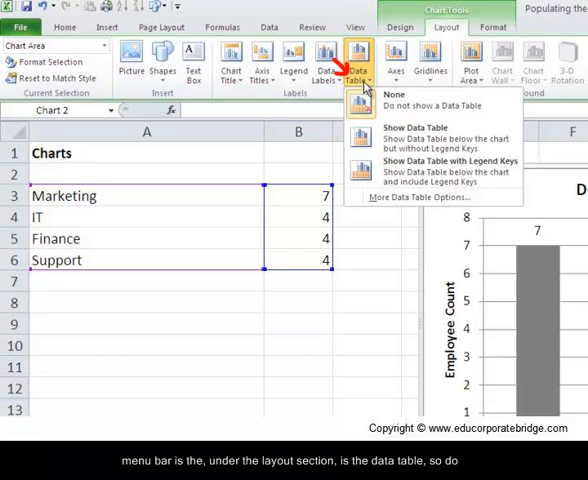
click(415, 128)
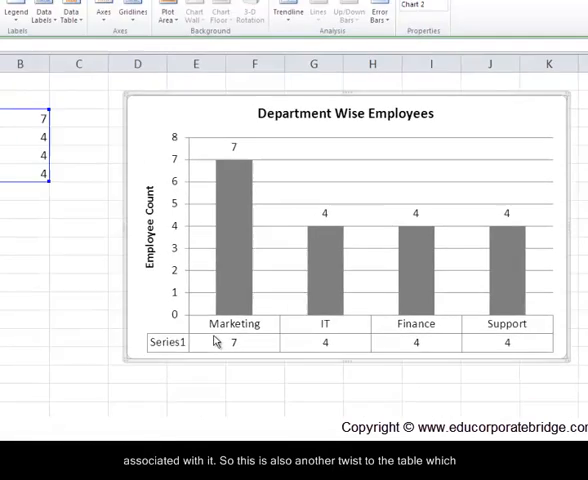
click(228, 88)
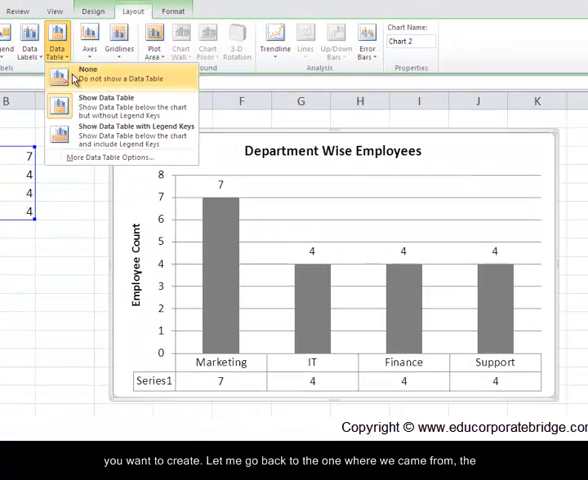
Remove the data table via Data Table > None and view the gridline options.
click(70, 76)
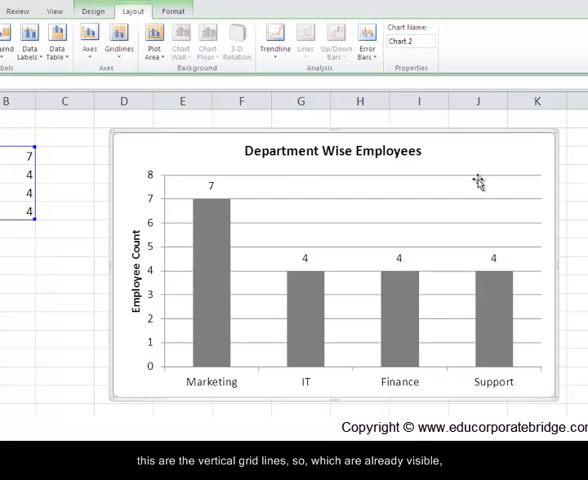
click(119, 45)
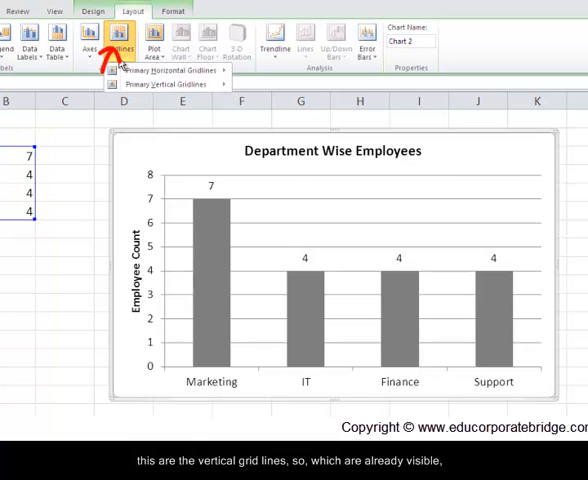